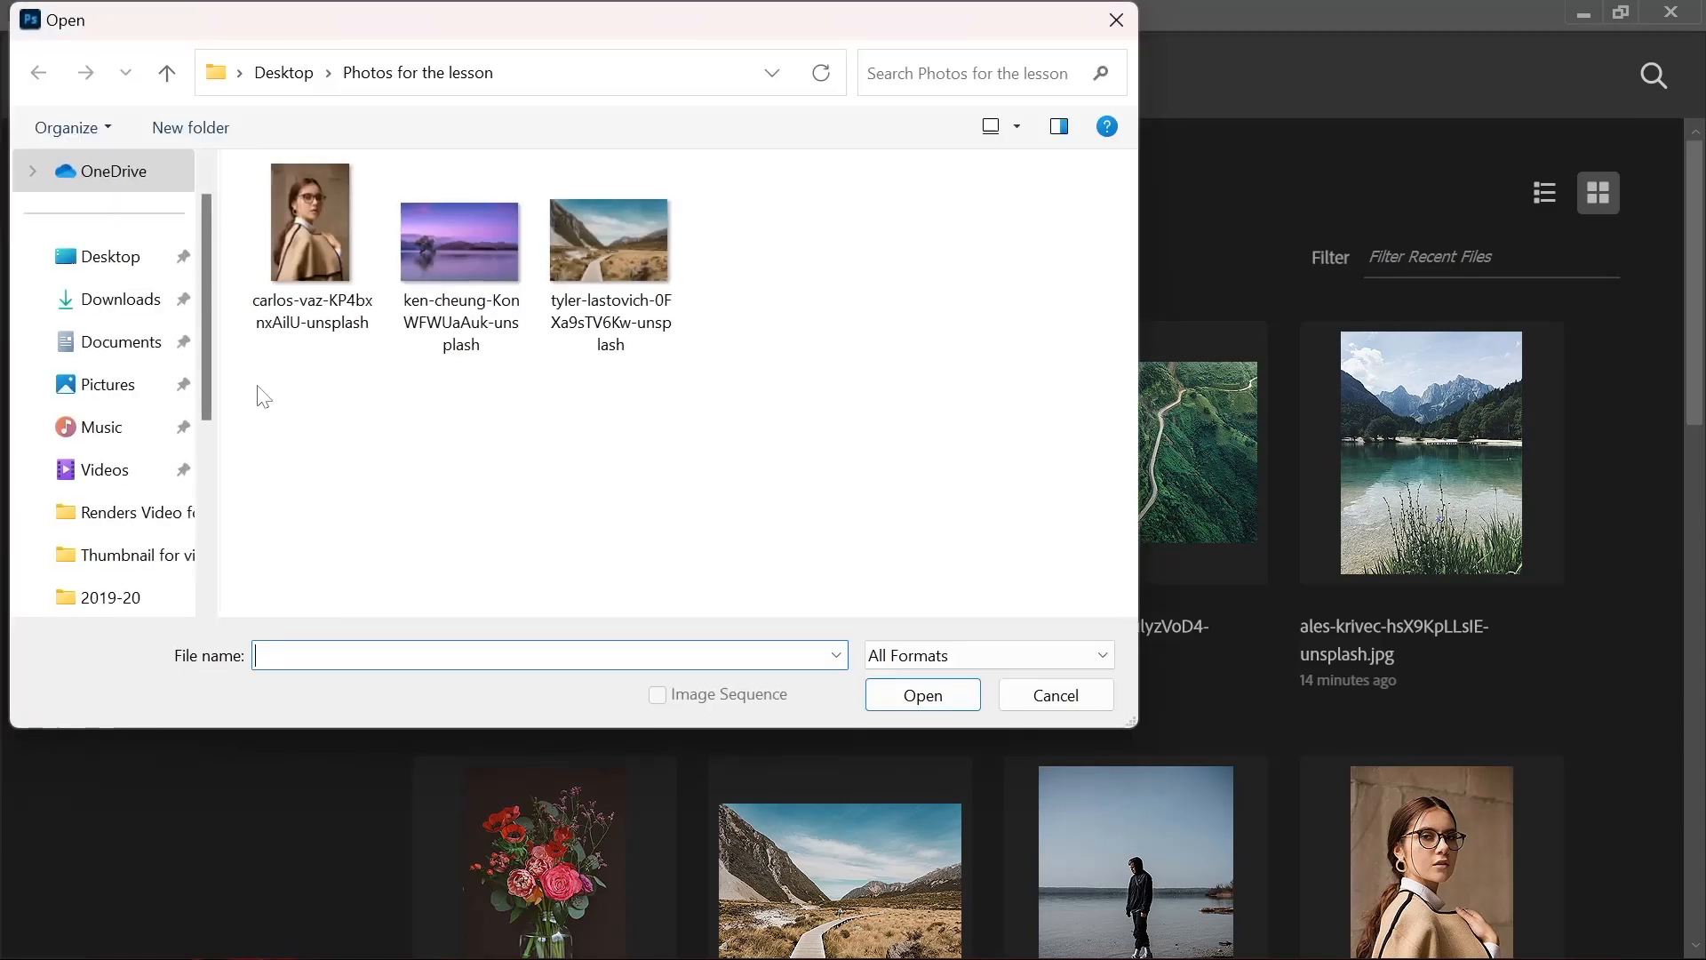
Step: Open the purple lake photo from the "Photos for the lesson" folder and choose the Crop tool
{"action": "double_click", "coordinate": [460, 246]}
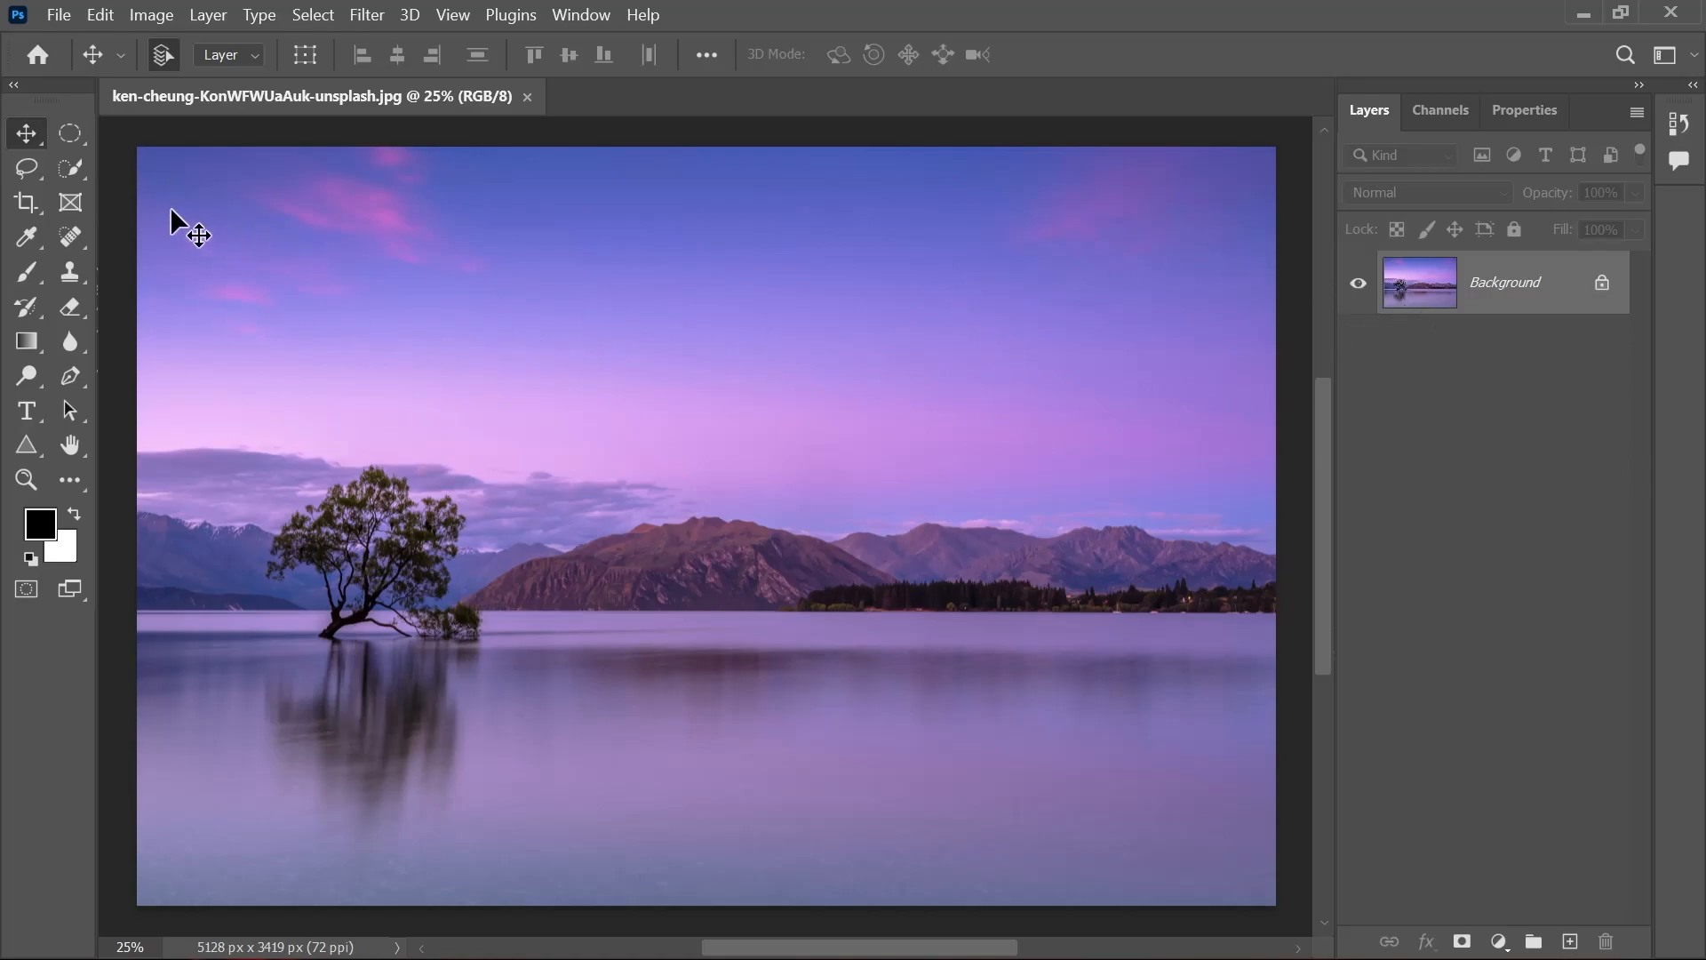
{"action": "left_click", "coordinate": [33, 197]}
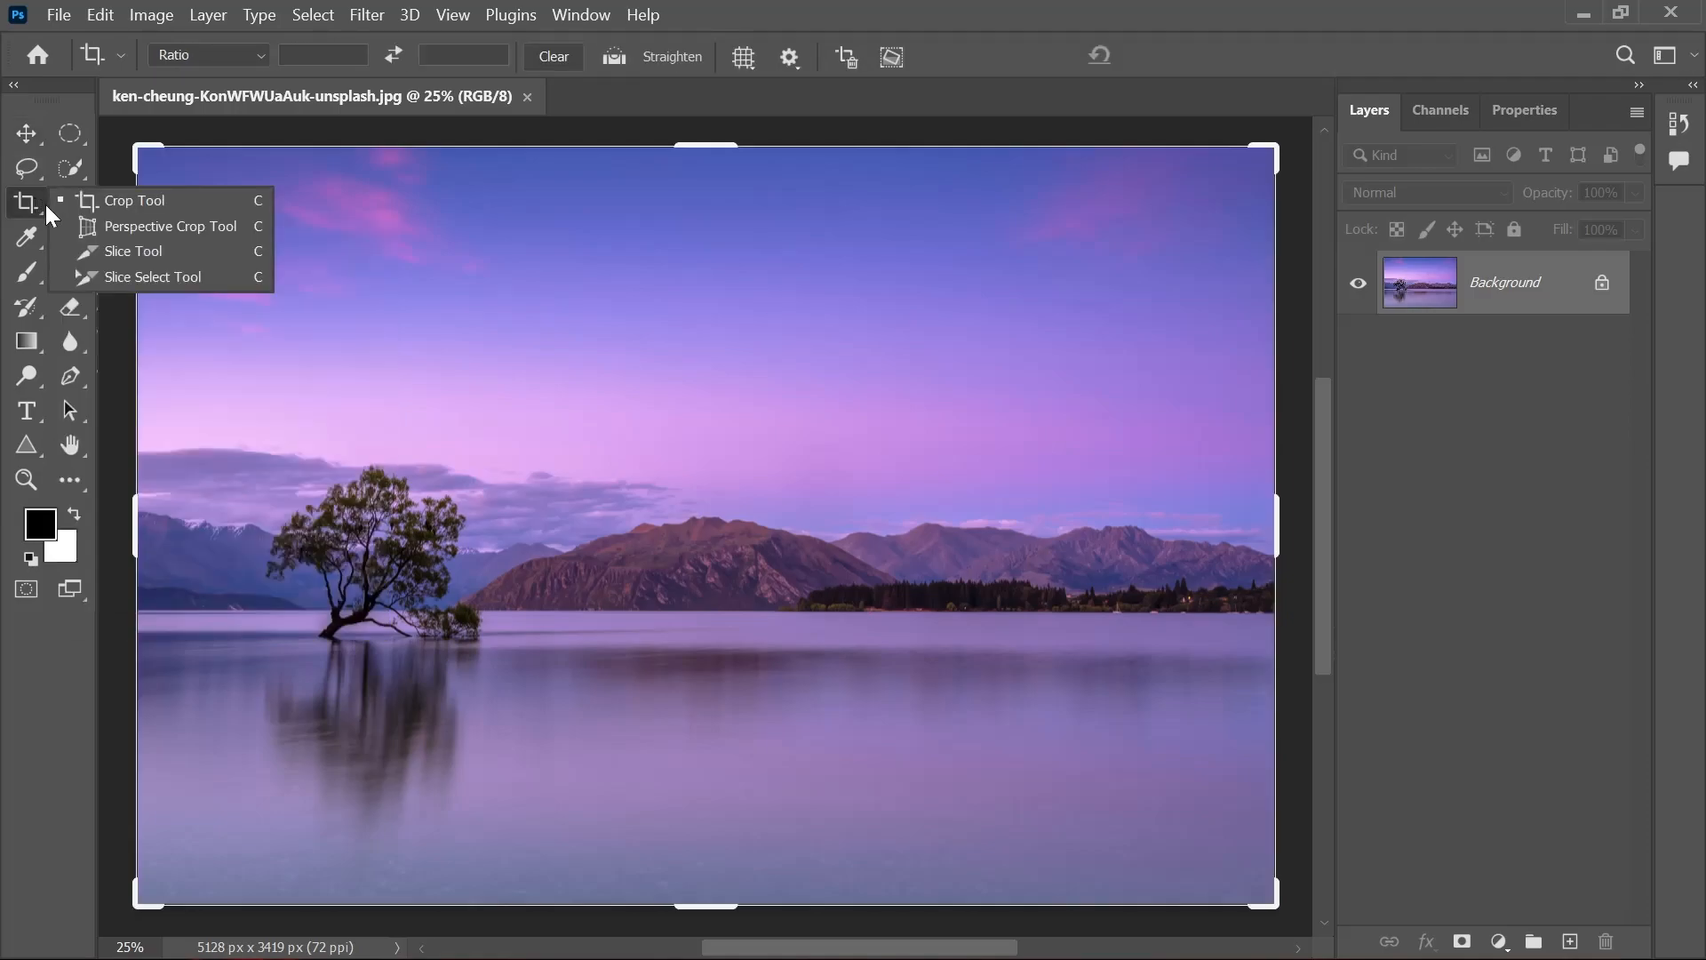
Step: Try a crop that cuts the tree side off the lake photo, leaving 3440 x 3419 px, and undo it
{"action": "mouse_move", "coordinate": [131, 145]}
{"action": "left_mouse_down"}
{"action": "mouse_move", "coordinate": [543, 431]}
{"action": "mouse_move", "coordinate": [302, 316]}
{"action": "mouse_move", "coordinate": [206, 184]}
{"action": "mouse_move", "coordinate": [133, 163]}
{"action": "mouse_move", "coordinate": [133, 146]}
{"action": "left_mouse_up"}
{"action": "left_click_drag", "start_coordinate": [134, 531], "coordinate": [313, 600]}
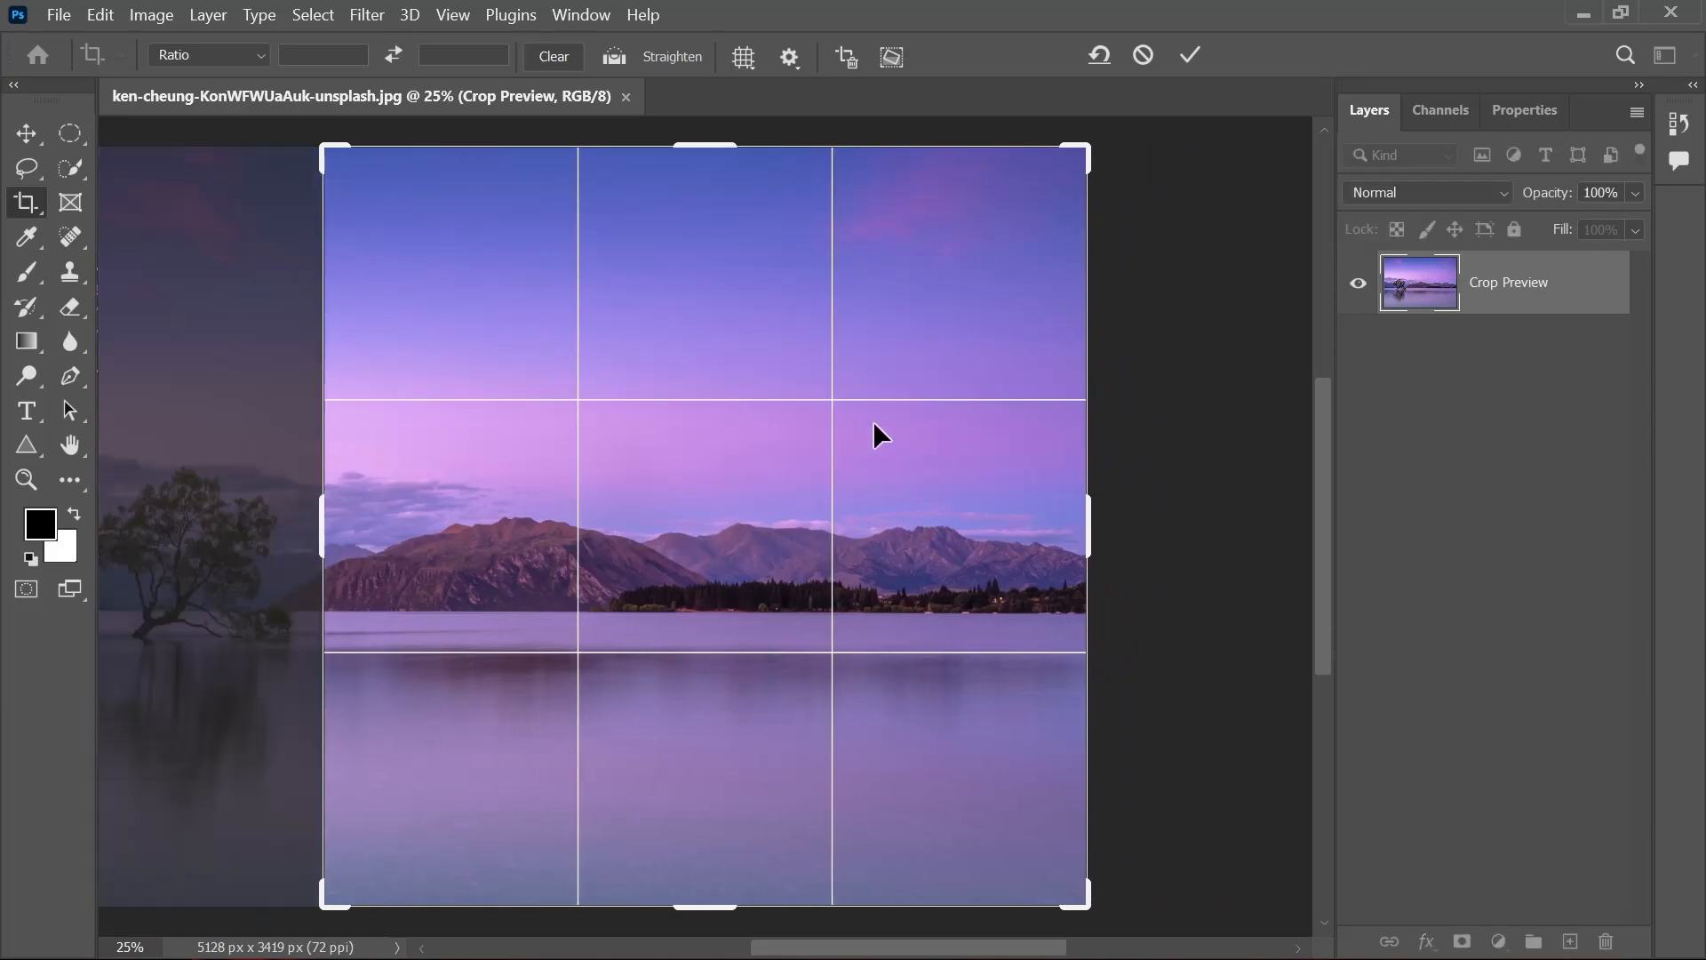
{"action": "left_click", "coordinate": [1191, 55]}
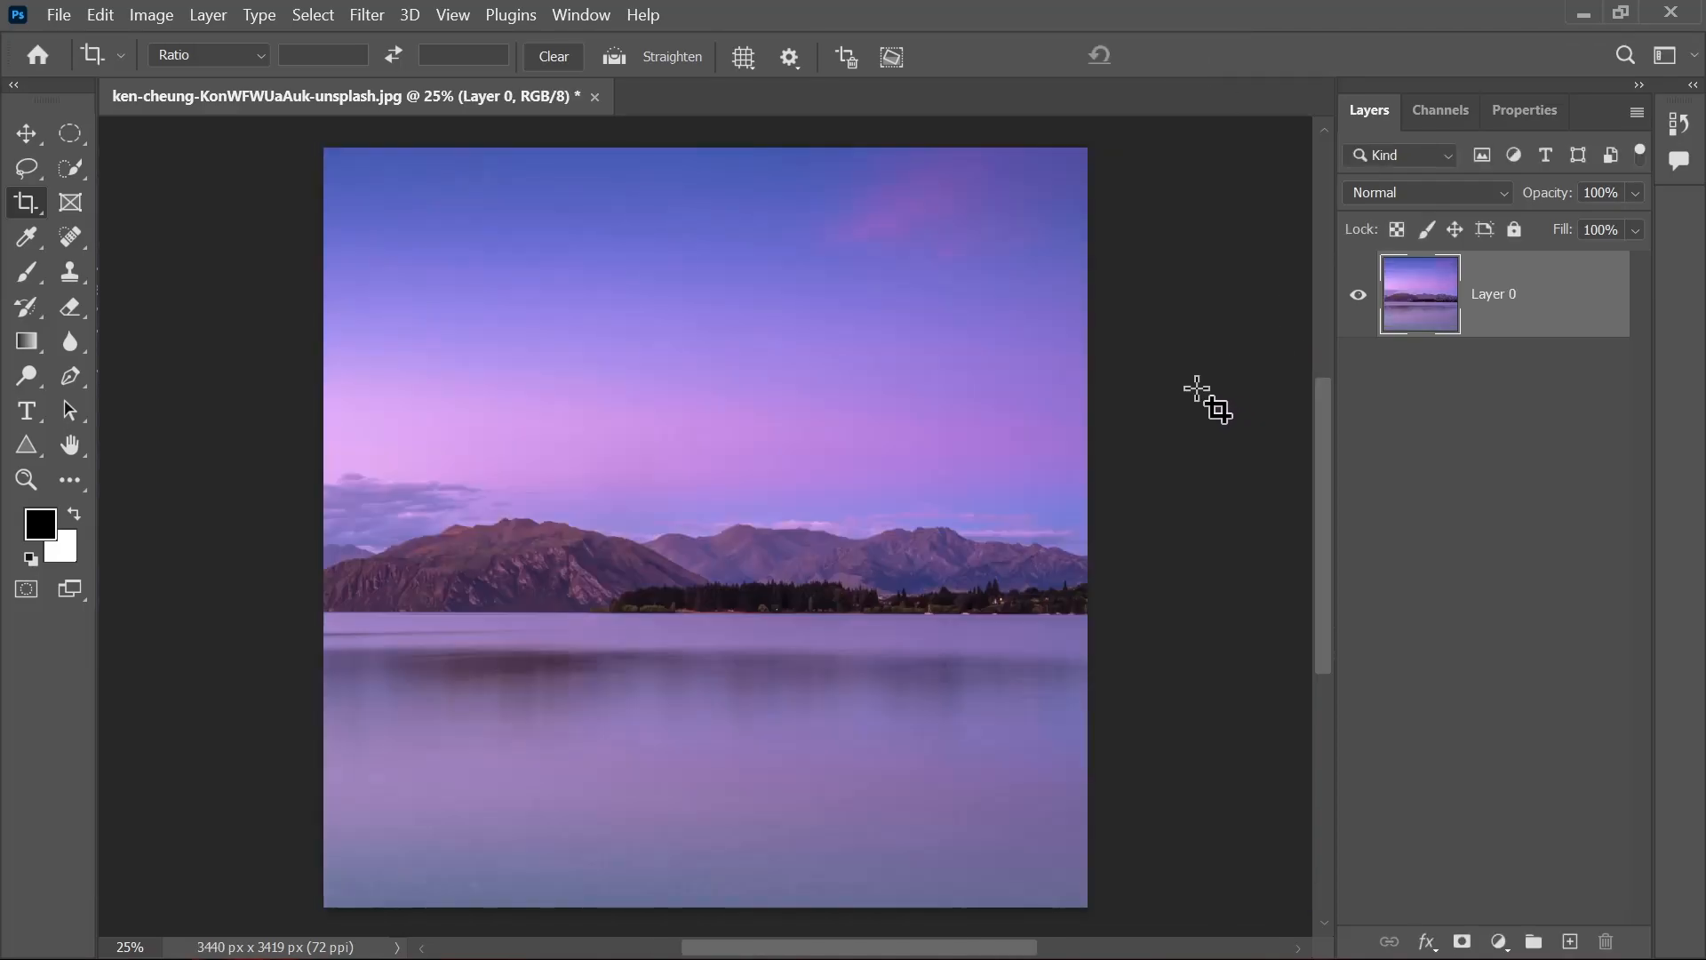
{"action": "key", "text": "ctrl+z"}
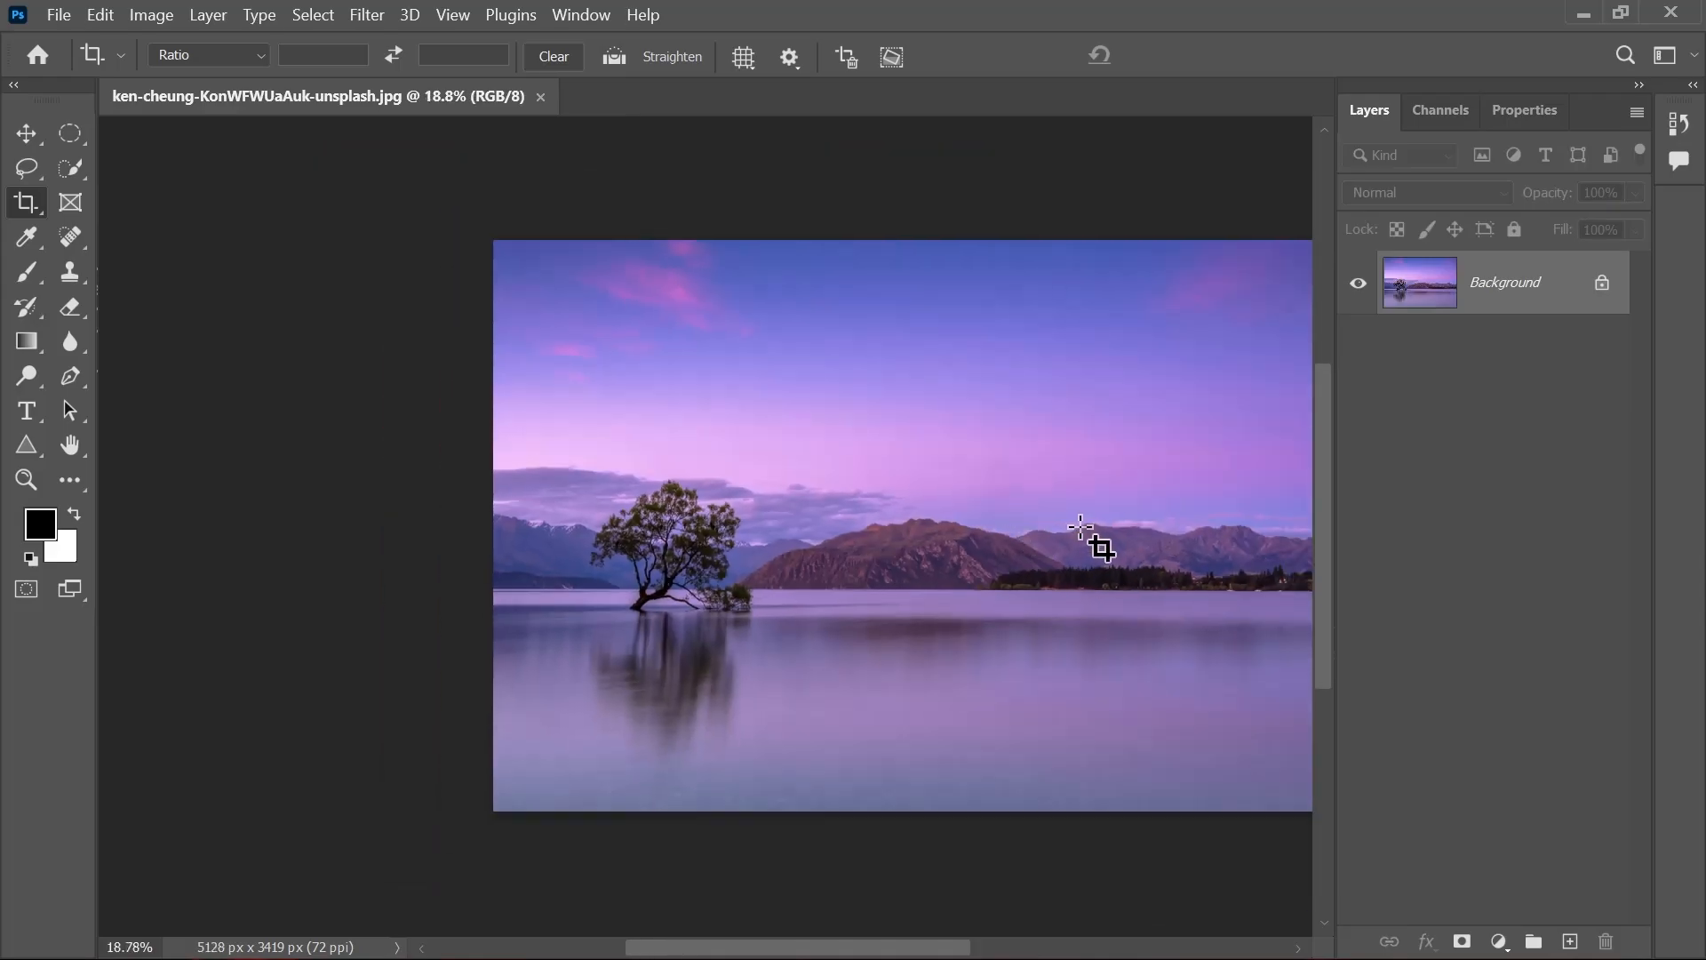
Step: Crop the lake photo with the 16:9 ratio preset, trimming it to about 4947 x 2783 px
{"action": "left_click_drag", "start_coordinate": [1080, 527], "coordinate": [770, 483]}
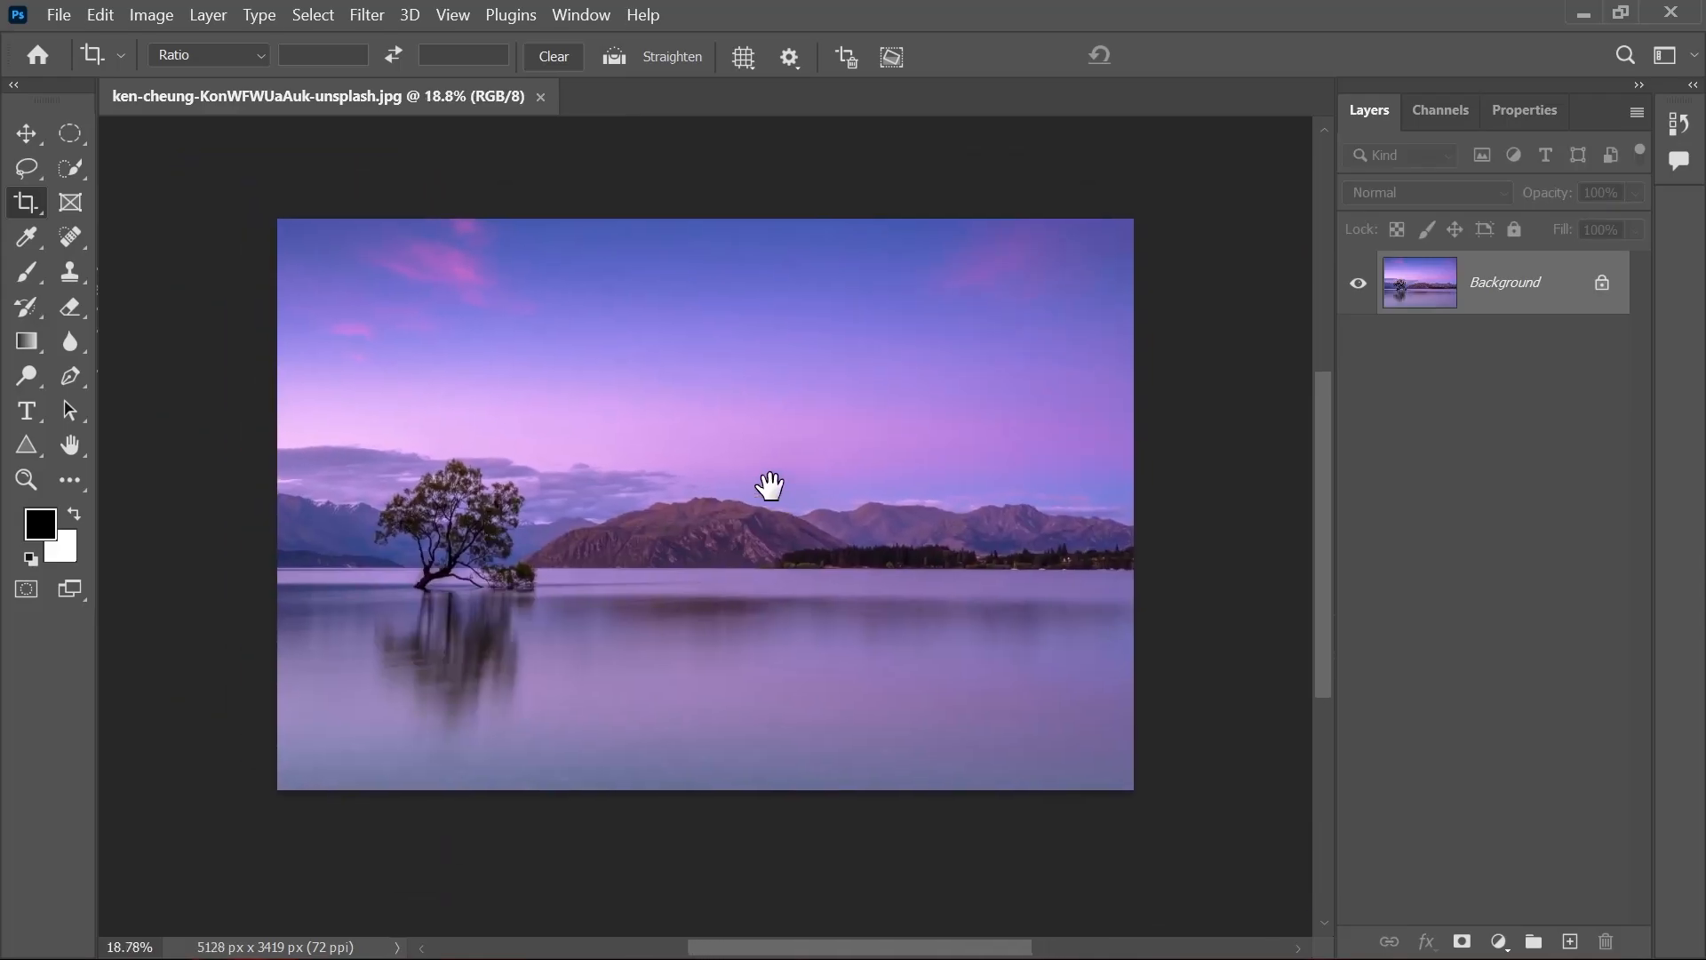
{"action": "left_click_drag", "start_coordinate": [267, 200], "coordinate": [1303, 831]}
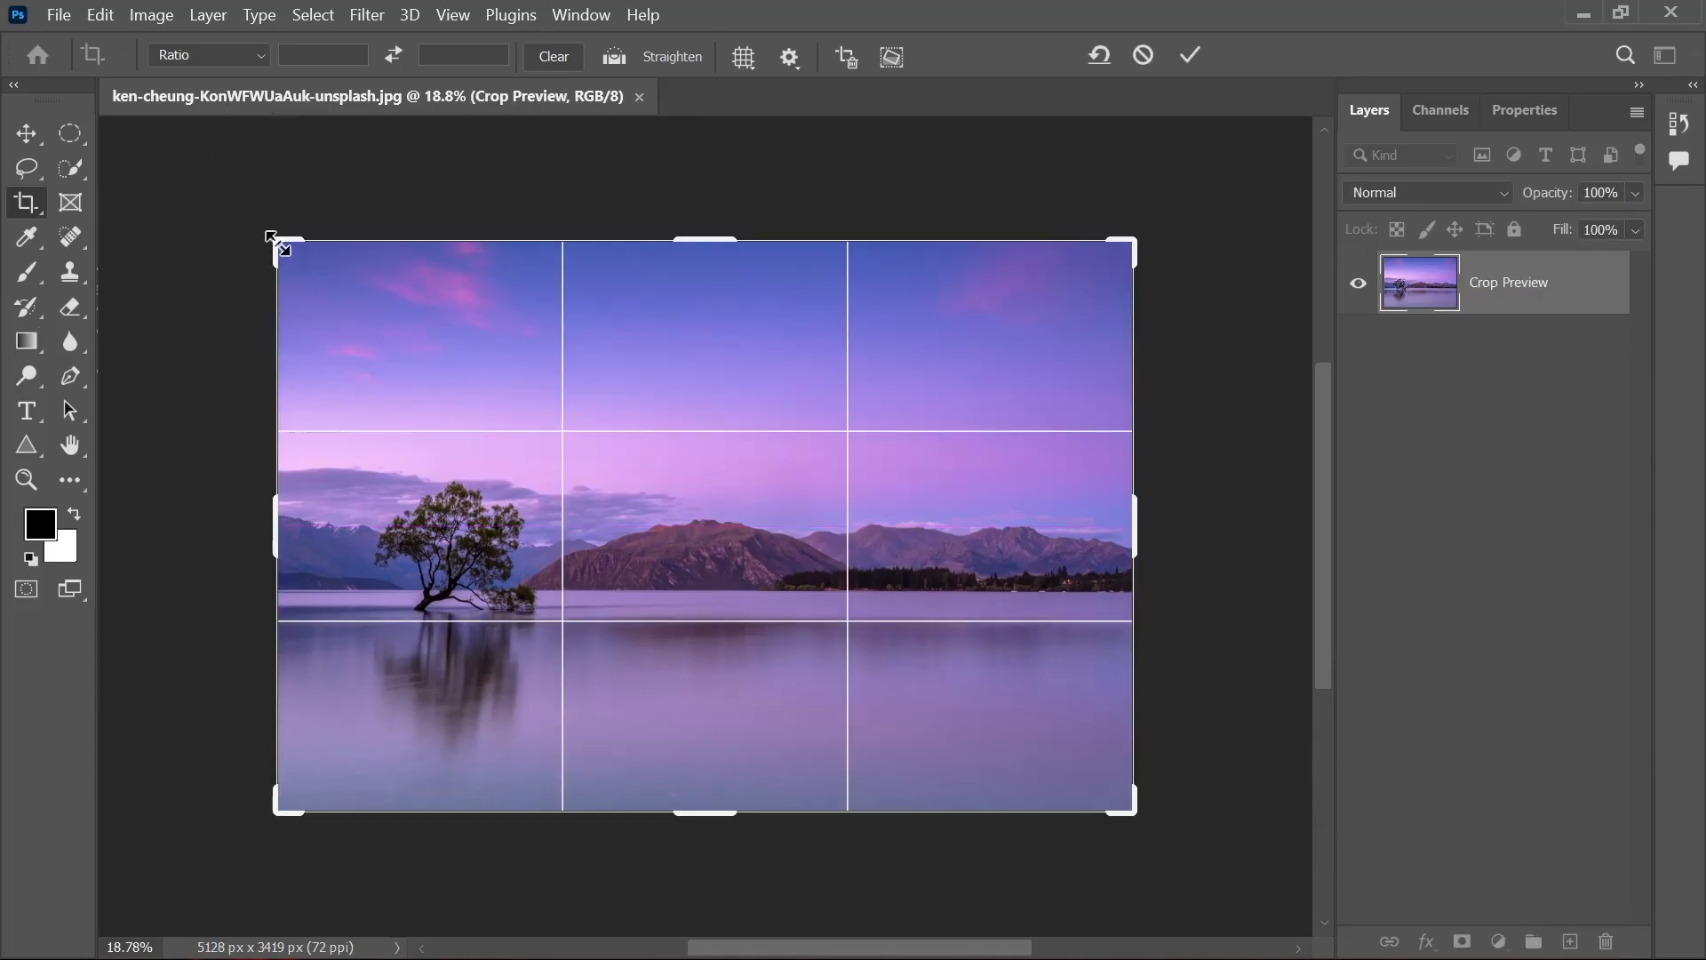
{"action": "mouse_move", "coordinate": [273, 235]}
{"action": "left_mouse_down"}
{"action": "mouse_move", "coordinate": [531, 405]}
{"action": "mouse_move", "coordinate": [423, 301]}
{"action": "mouse_move", "coordinate": [663, 434]}
{"action": "mouse_move", "coordinate": [646, 309]}
{"action": "mouse_move", "coordinate": [495, 302]}
{"action": "mouse_move", "coordinate": [385, 365]}
{"action": "mouse_move", "coordinate": [365, 311]}
{"action": "mouse_move", "coordinate": [505, 334]}
{"action": "mouse_move", "coordinate": [270, 297]}
{"action": "mouse_move", "coordinate": [285, 305]}
{"action": "mouse_move", "coordinate": [272, 231]}
{"action": "left_mouse_up"}
{"action": "left_click_drag", "start_coordinate": [273, 231], "coordinate": [306, 211]}
{"action": "left_click", "coordinate": [243, 58]}
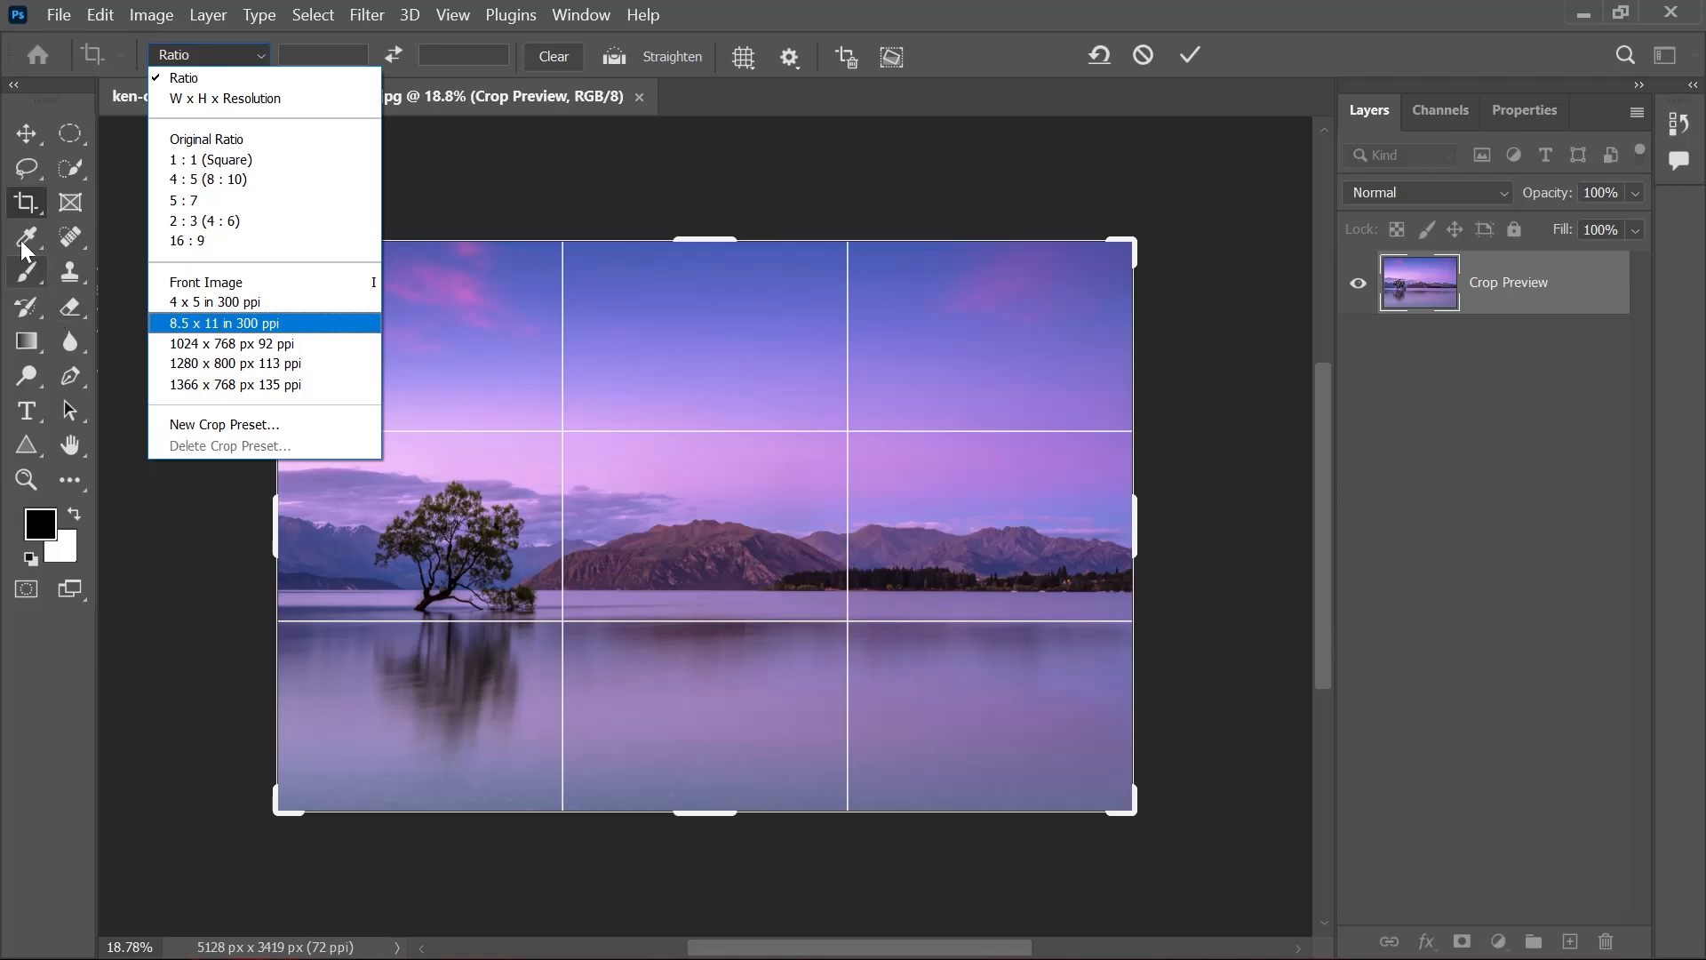
{"action": "left_click", "coordinate": [226, 239]}
{"action": "mouse_move", "coordinate": [847, 460]}
{"action": "left_mouse_down"}
{"action": "mouse_move", "coordinate": [842, 476]}
{"action": "mouse_move", "coordinate": [842, 454]}
{"action": "left_mouse_up"}
{"action": "mouse_move", "coordinate": [276, 508]}
{"action": "left_mouse_down"}
{"action": "mouse_move", "coordinate": [335, 507]}
{"action": "mouse_move", "coordinate": [292, 507]}
{"action": "left_mouse_up"}
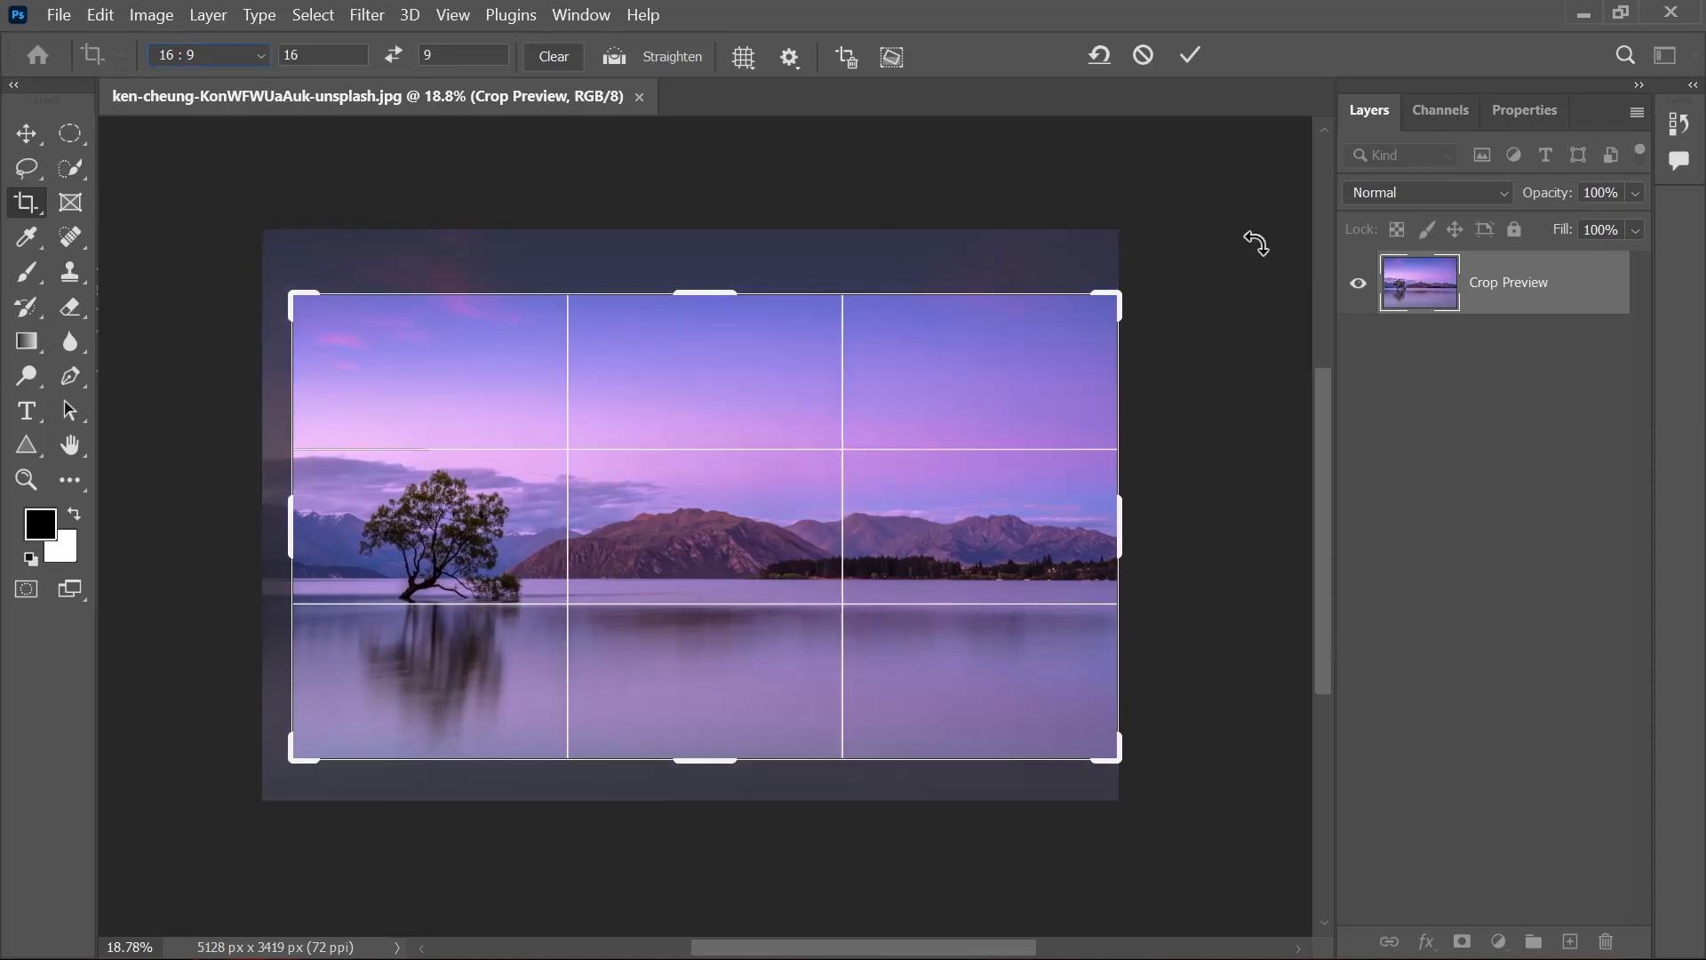
{"action": "left_click", "coordinate": [1193, 53]}
{"action": "left_click", "coordinate": [1197, 53]}
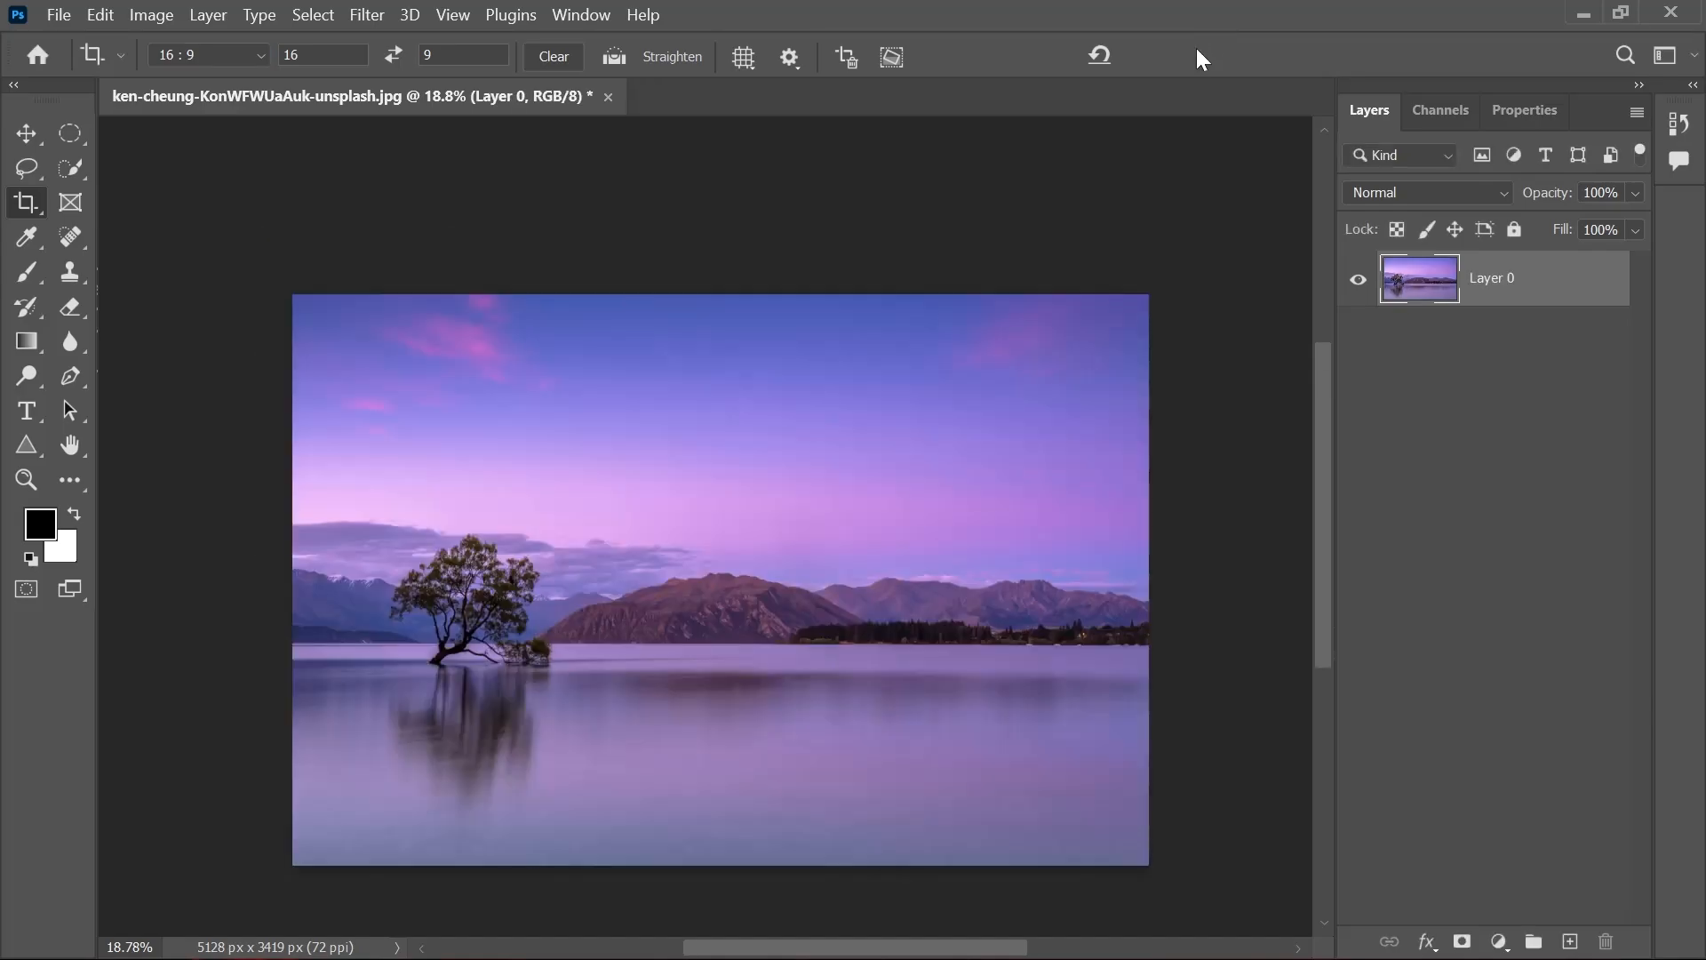
{"action": "scroll", "coordinate": [860, 545], "scroll_direction": "up", "scroll_amount": 4}
{"action": "scroll", "coordinate": [860, 546], "scroll_direction": "down", "scroll_amount": 1}
{"action": "left_click_drag", "start_coordinate": [838, 521], "coordinate": [899, 537]}
{"action": "scroll", "coordinate": [879, 514], "scroll_direction": "down", "scroll_amount": 2}
{"action": "scroll", "coordinate": [879, 513], "scroll_direction": "up", "scroll_amount": 1}
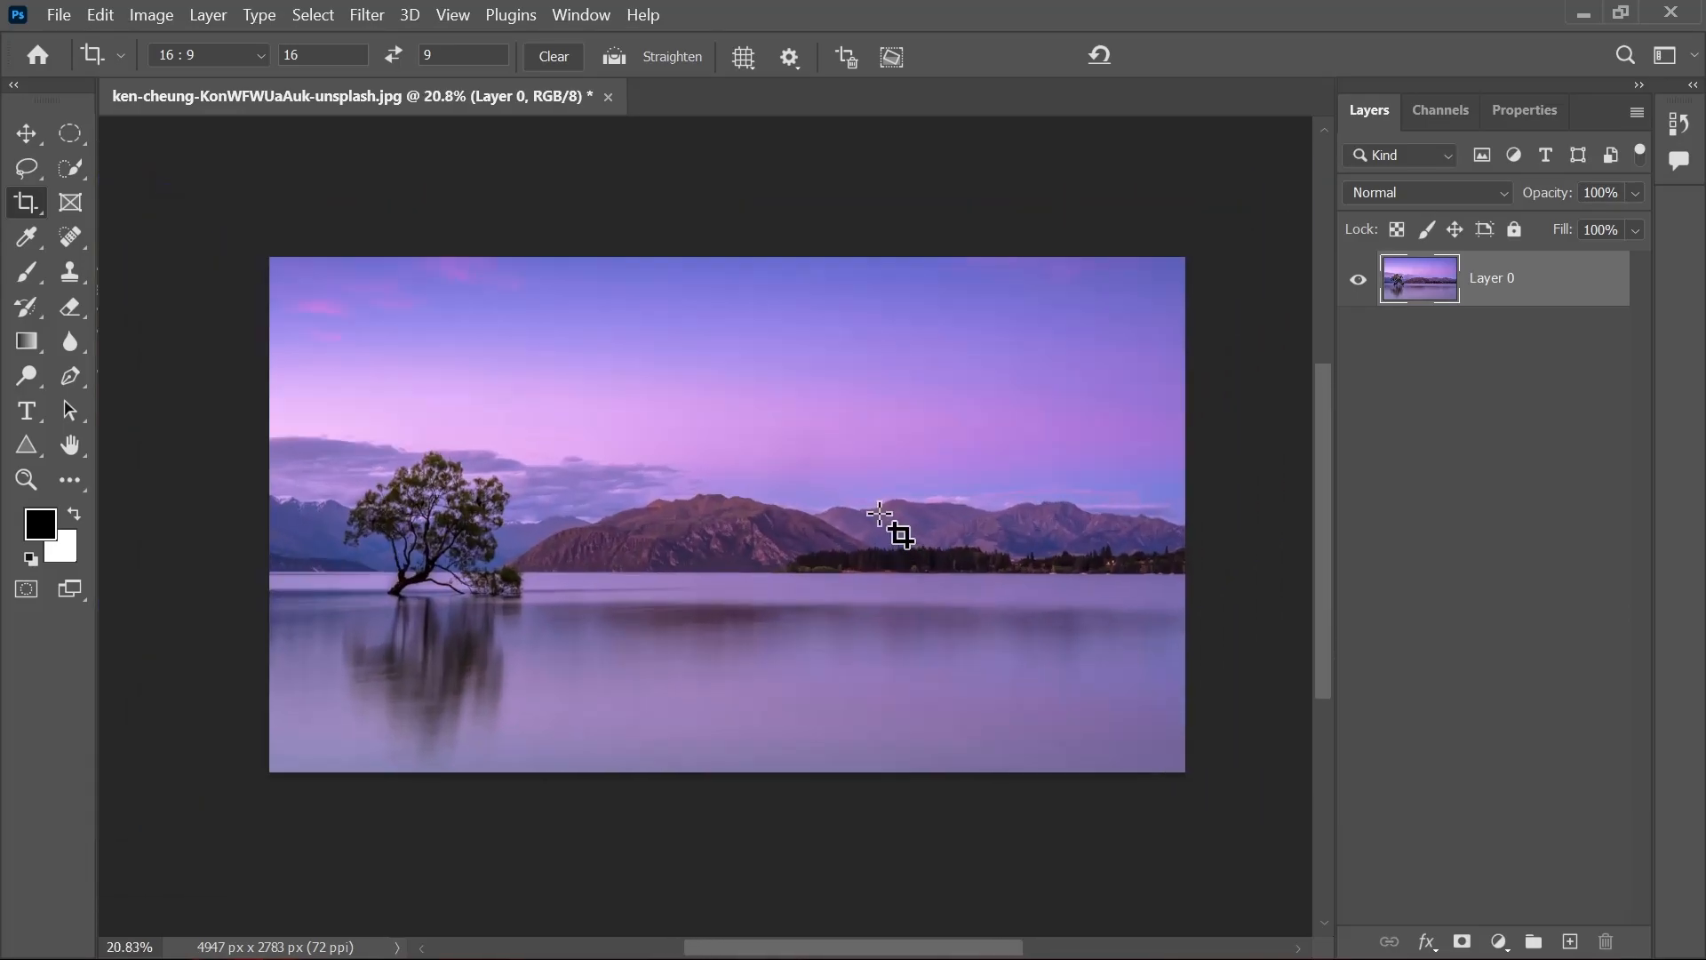
{"action": "scroll", "coordinate": [880, 513], "scroll_direction": "down", "scroll_amount": 2}
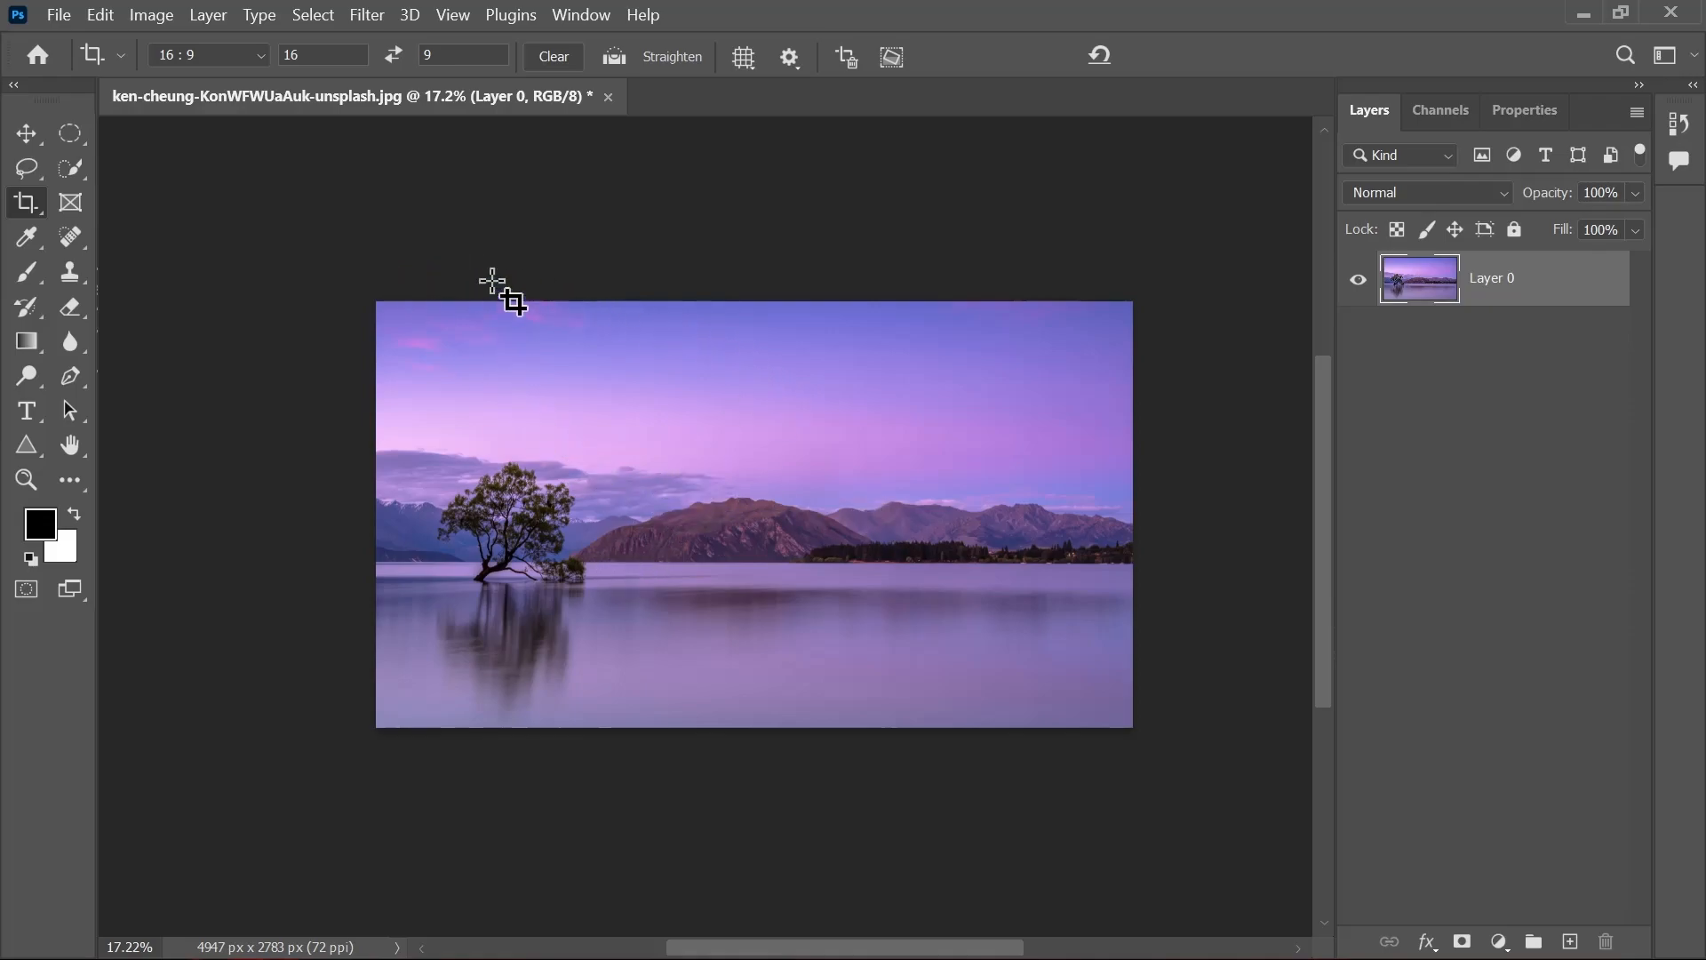
Step: Open the portrait photo of the woman with glasses and unlock its Background layer, with the Move tool active
{"action": "left_click", "coordinate": [34, 140]}
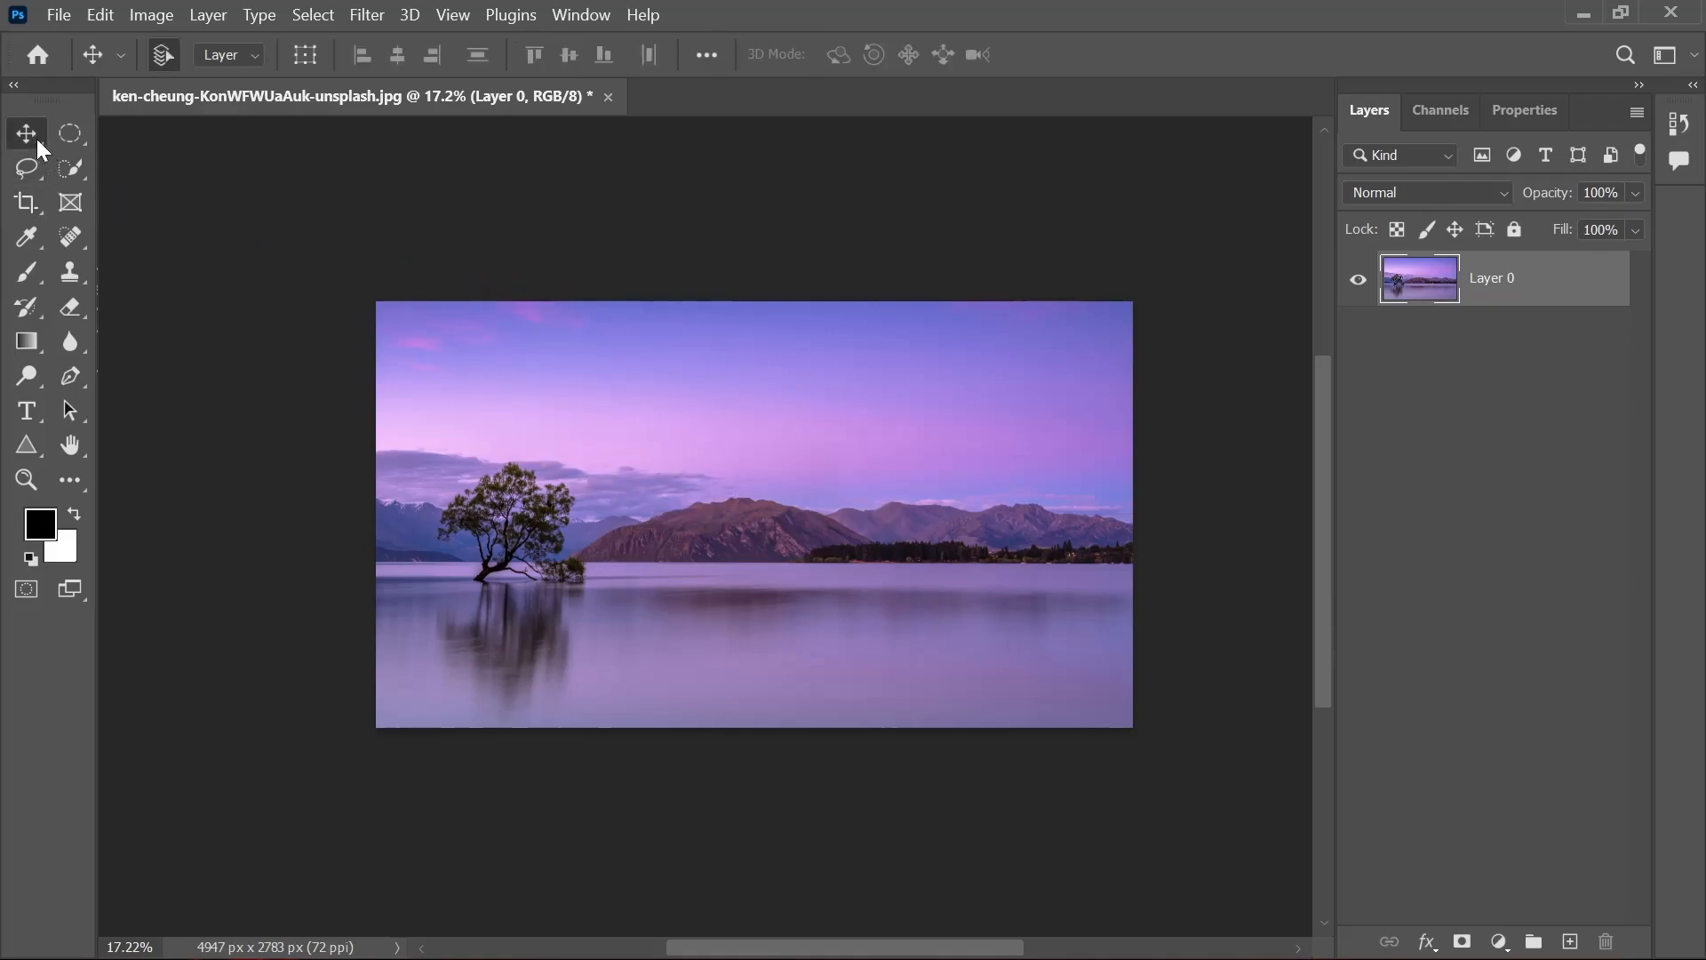
{"action": "left_click", "coordinate": [70, 22]}
{"action": "left_click", "coordinate": [107, 68]}
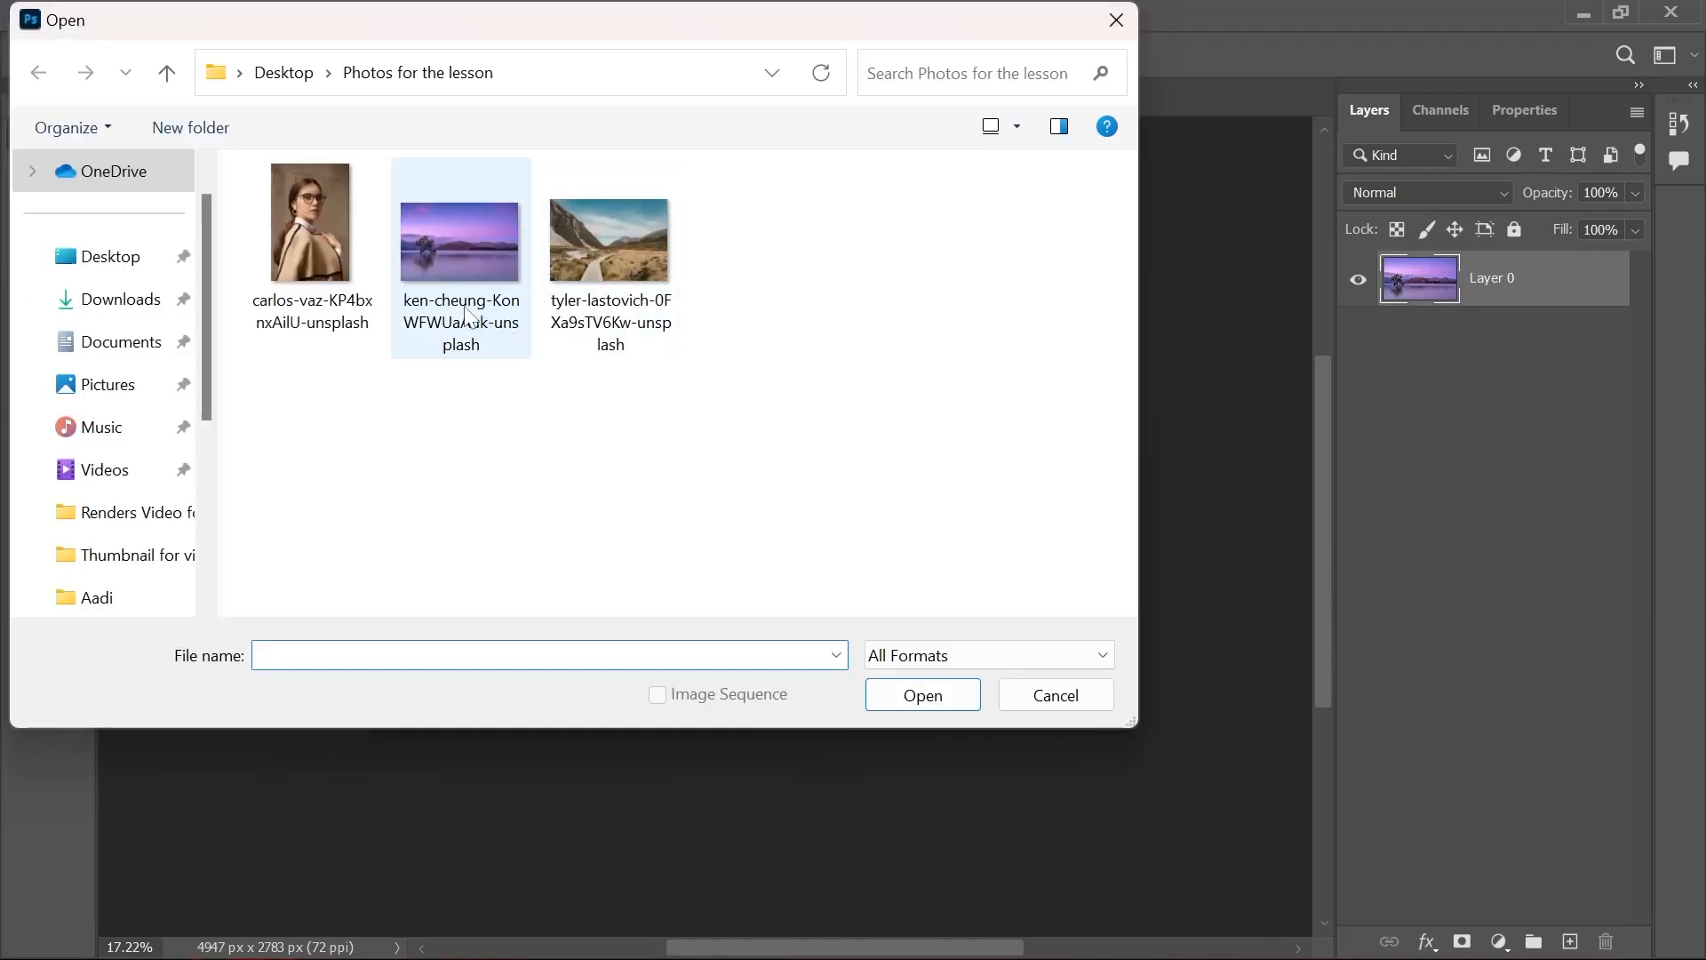
{"action": "double_click", "coordinate": [303, 249]}
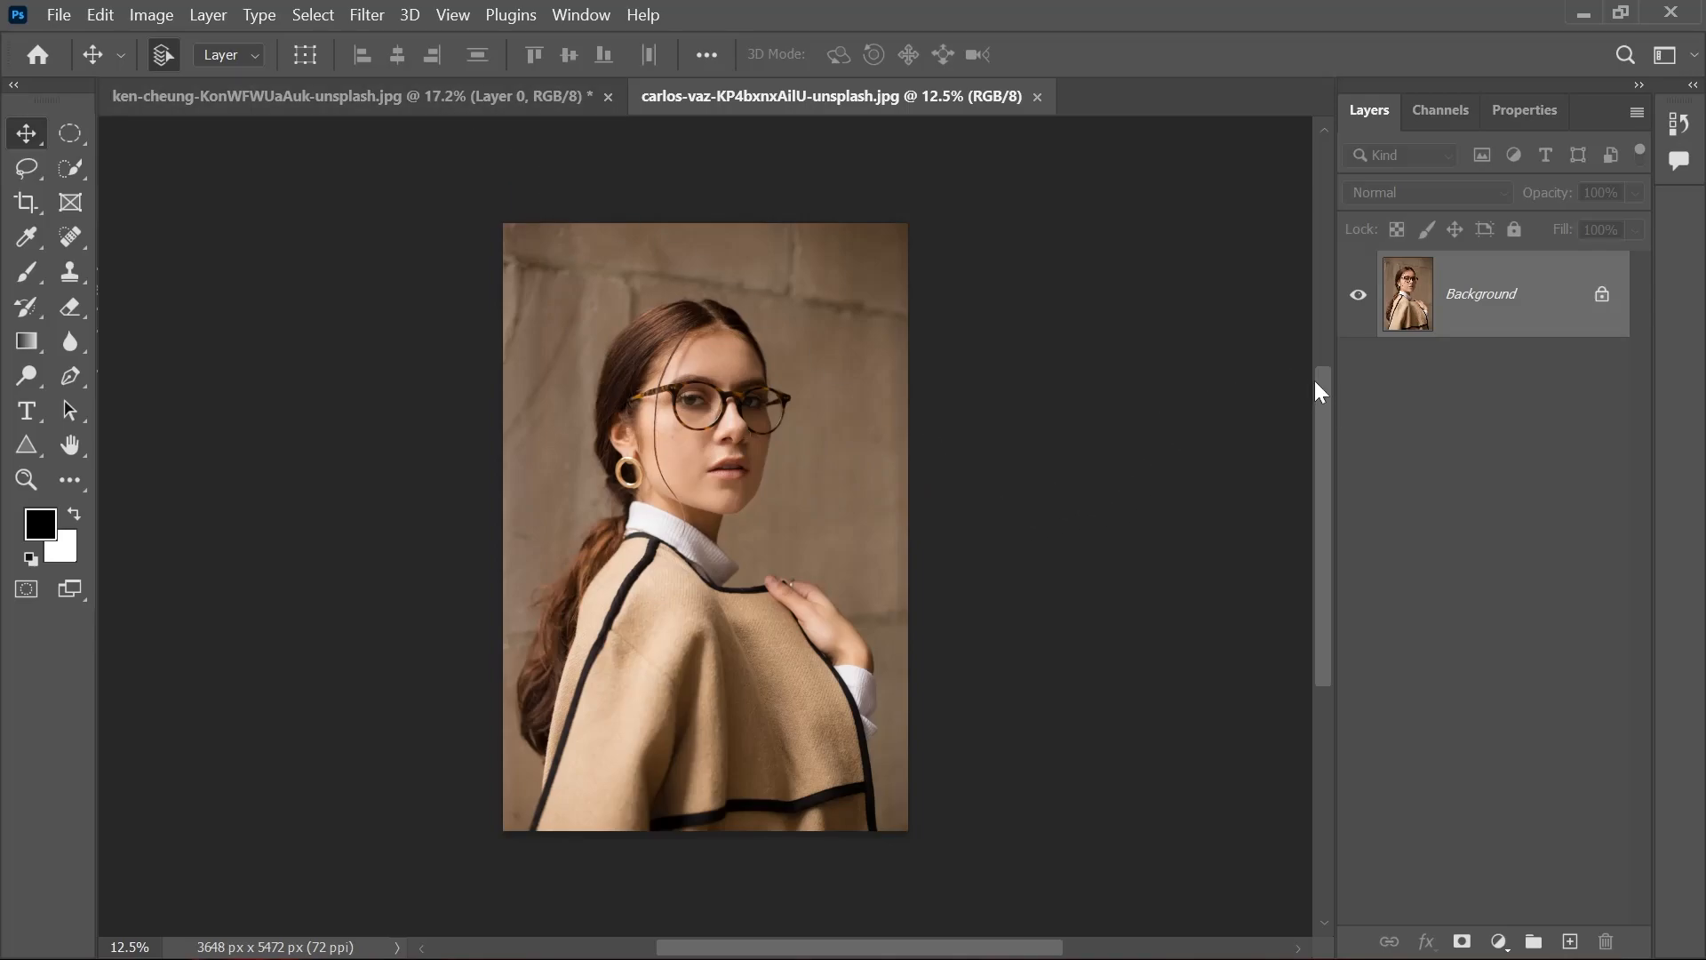
{"action": "left_click", "coordinate": [1601, 293]}
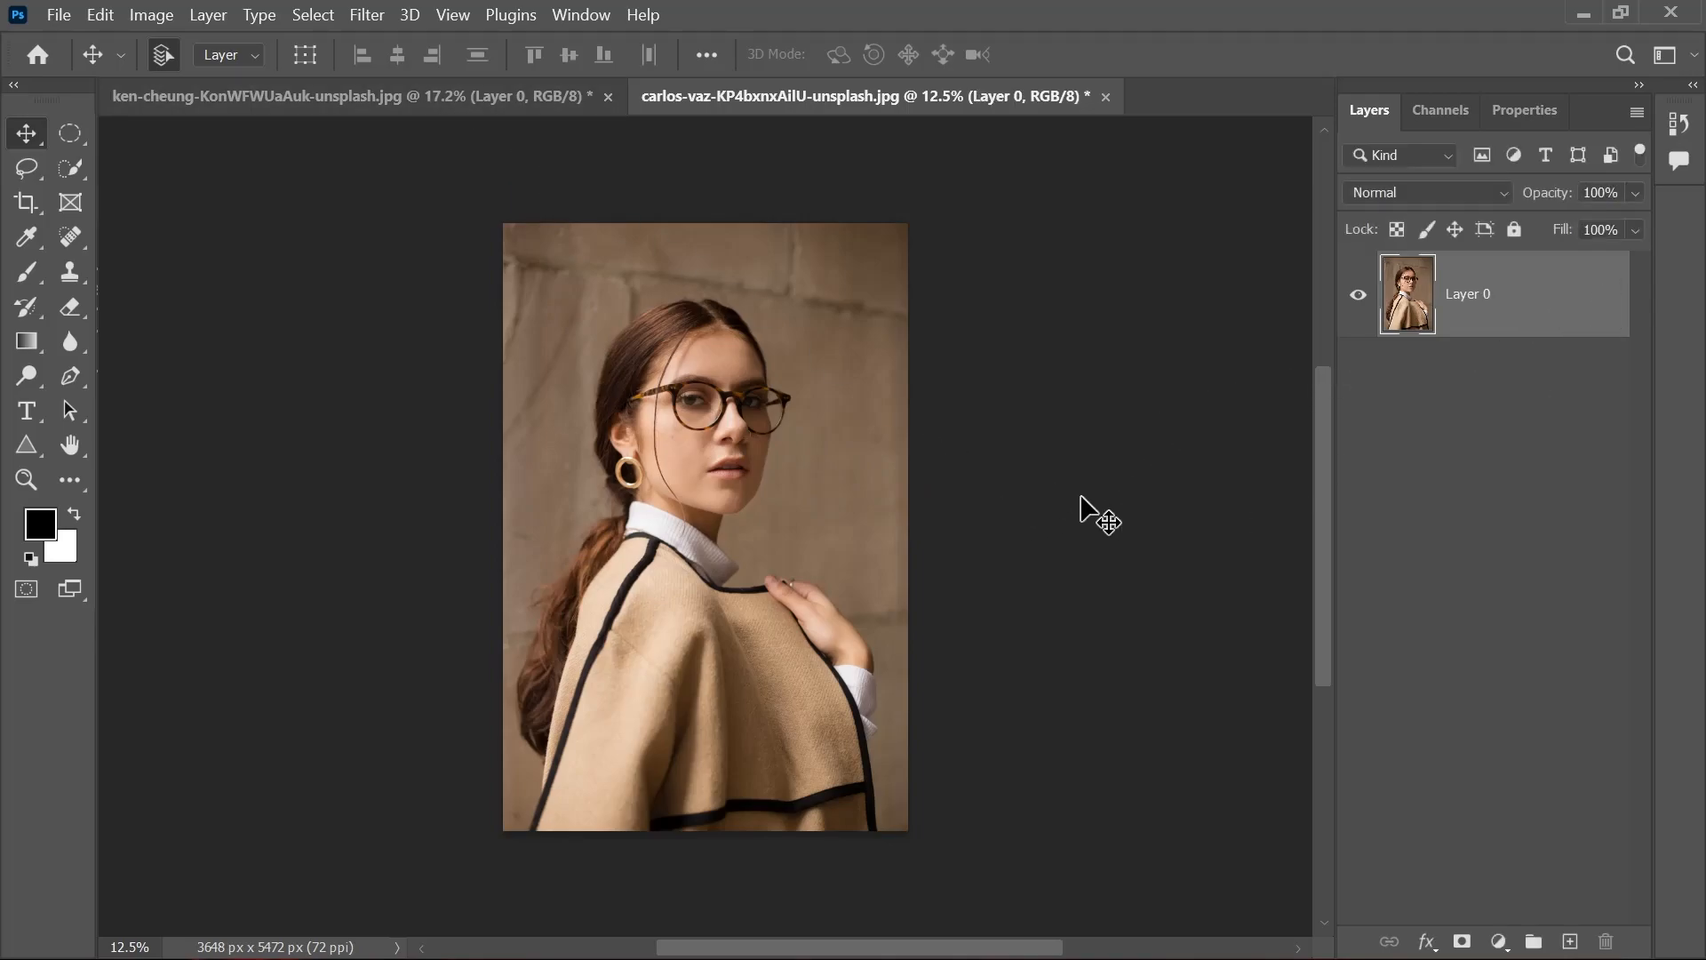
Step: Copy the portrait layer into the lake photo's document with the Move tool
{"action": "left_click_drag", "start_coordinate": [702, 513], "coordinate": [513, 114]}
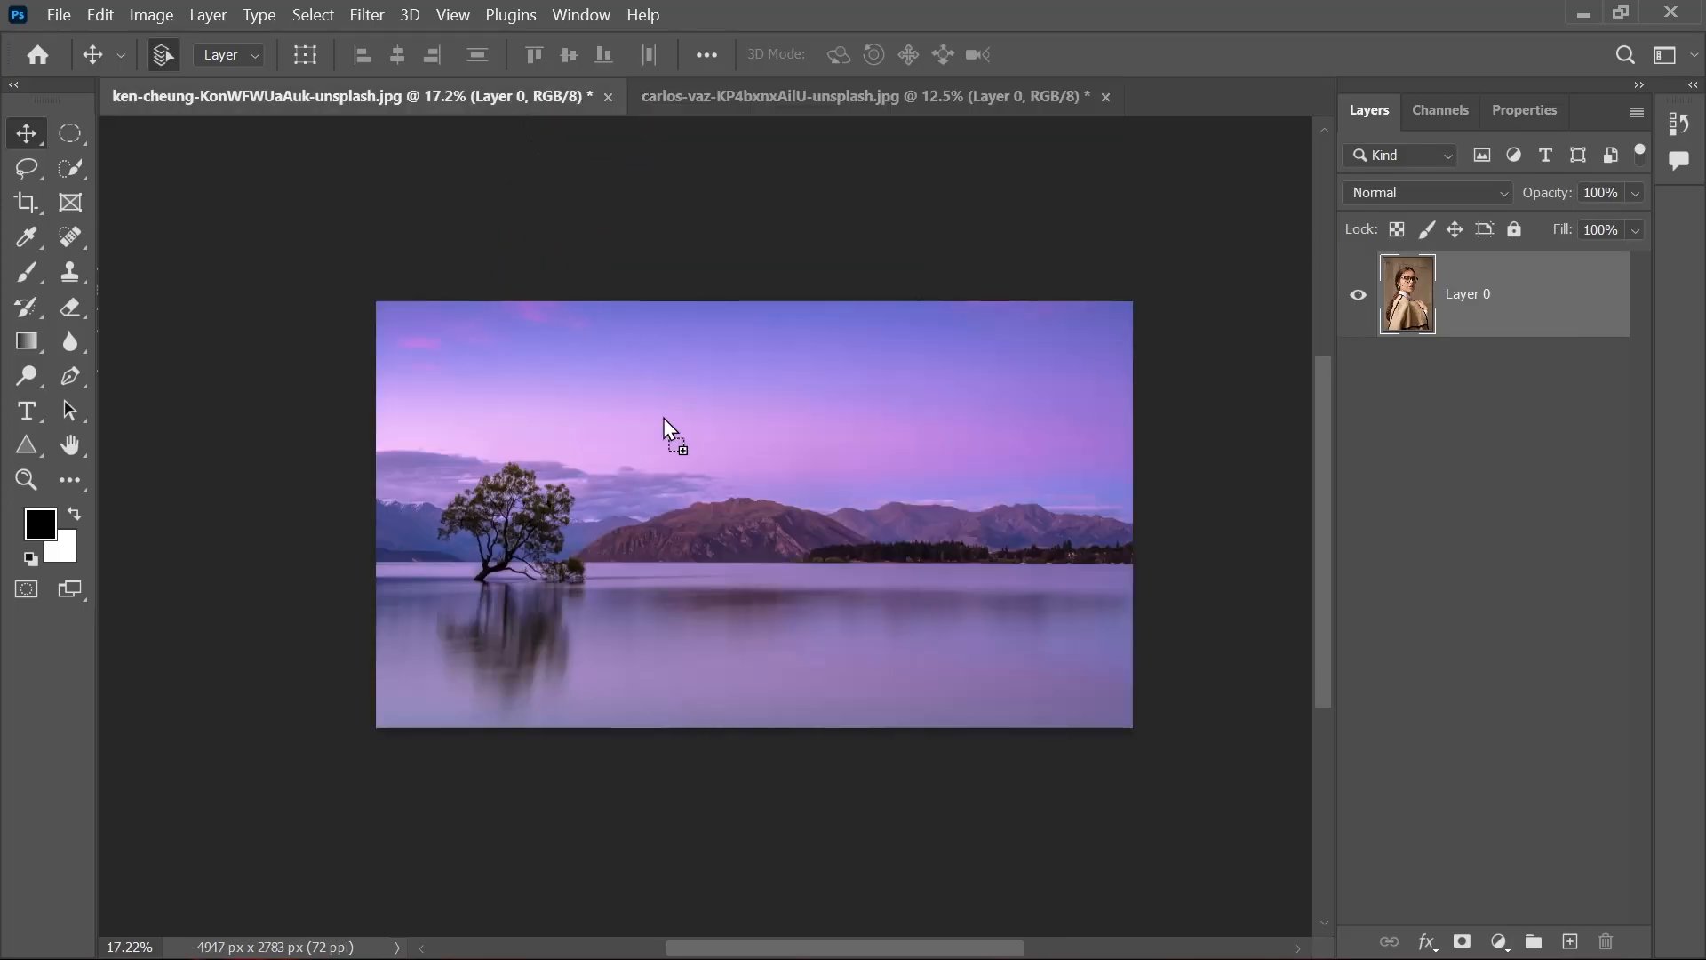
{"action": "left_click_drag", "start_coordinate": [671, 433], "coordinate": [807, 443]}
Step: Duplicate the portrait layer into the lake document with Duplicate Layer, and delete that second copy there
{"action": "left_click", "coordinate": [876, 104]}
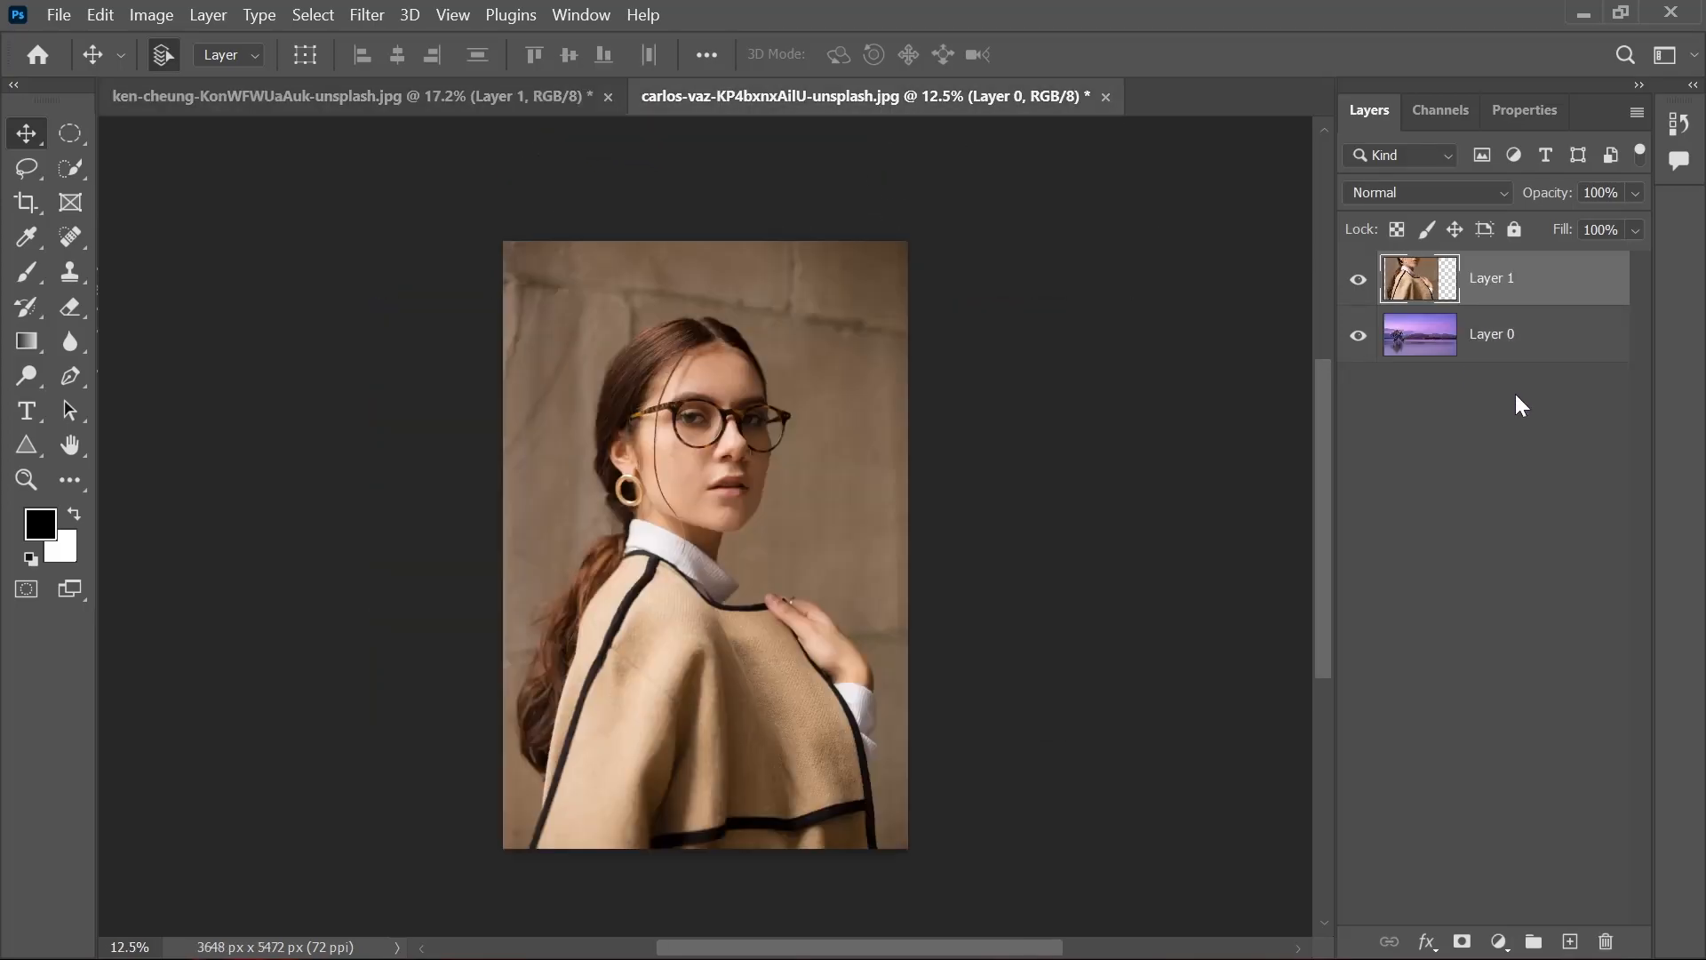
{"action": "right_click", "coordinate": [1557, 322]}
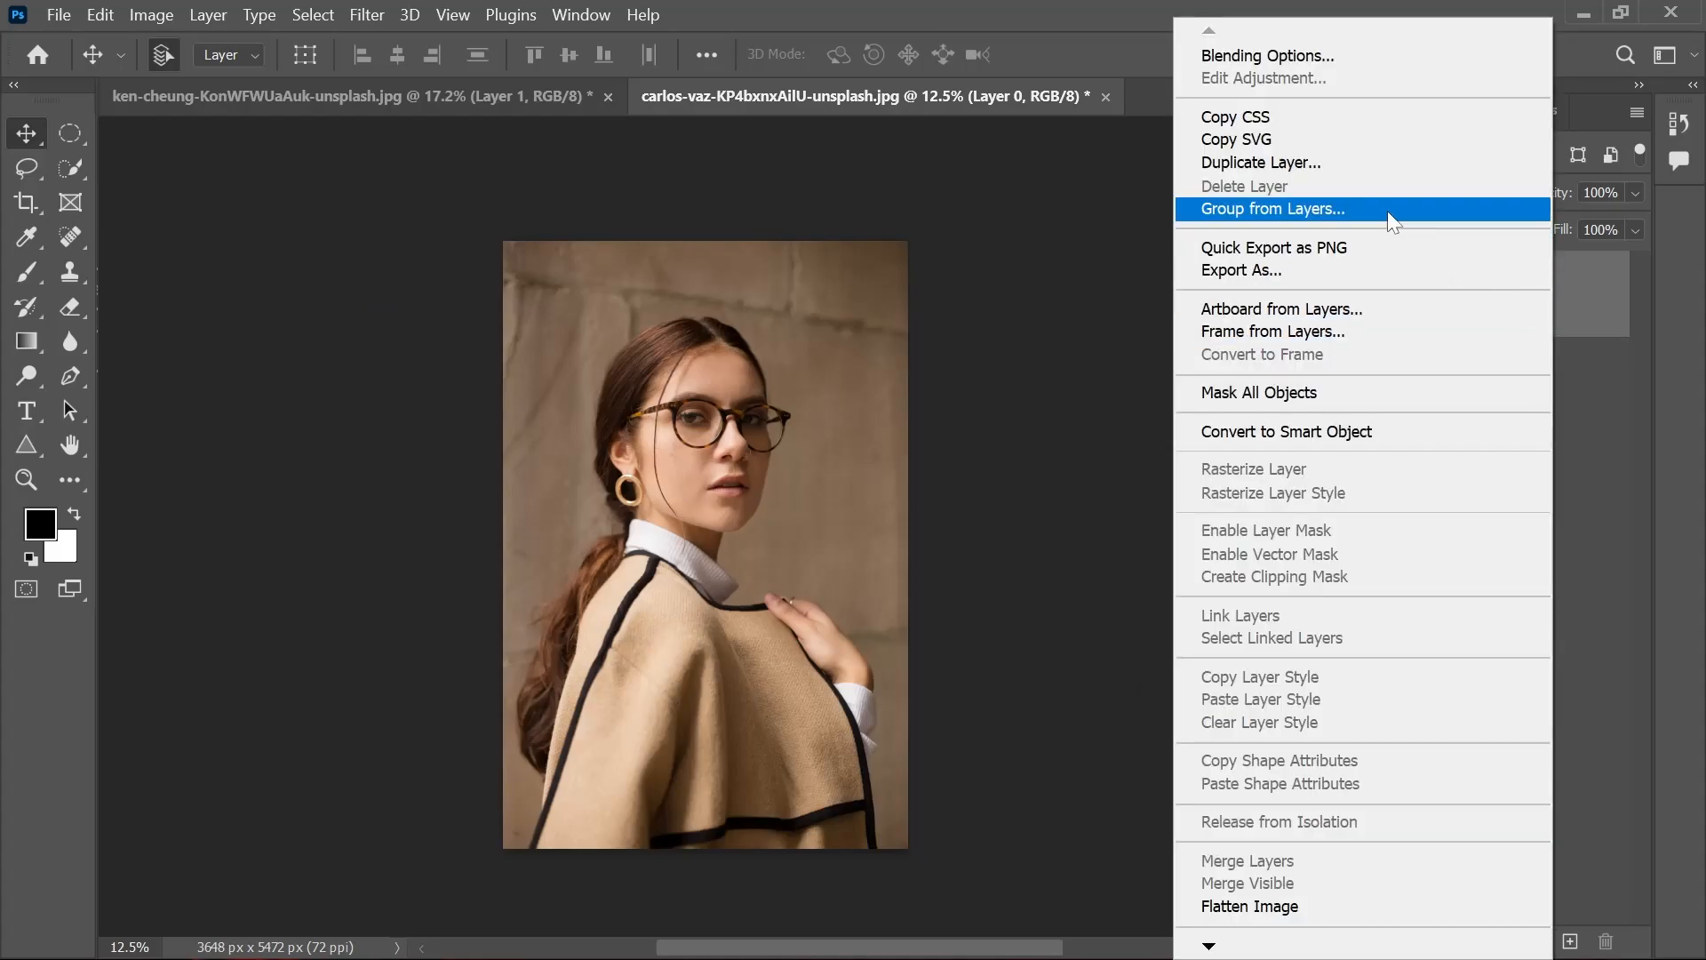
{"action": "left_click", "coordinate": [1353, 164]}
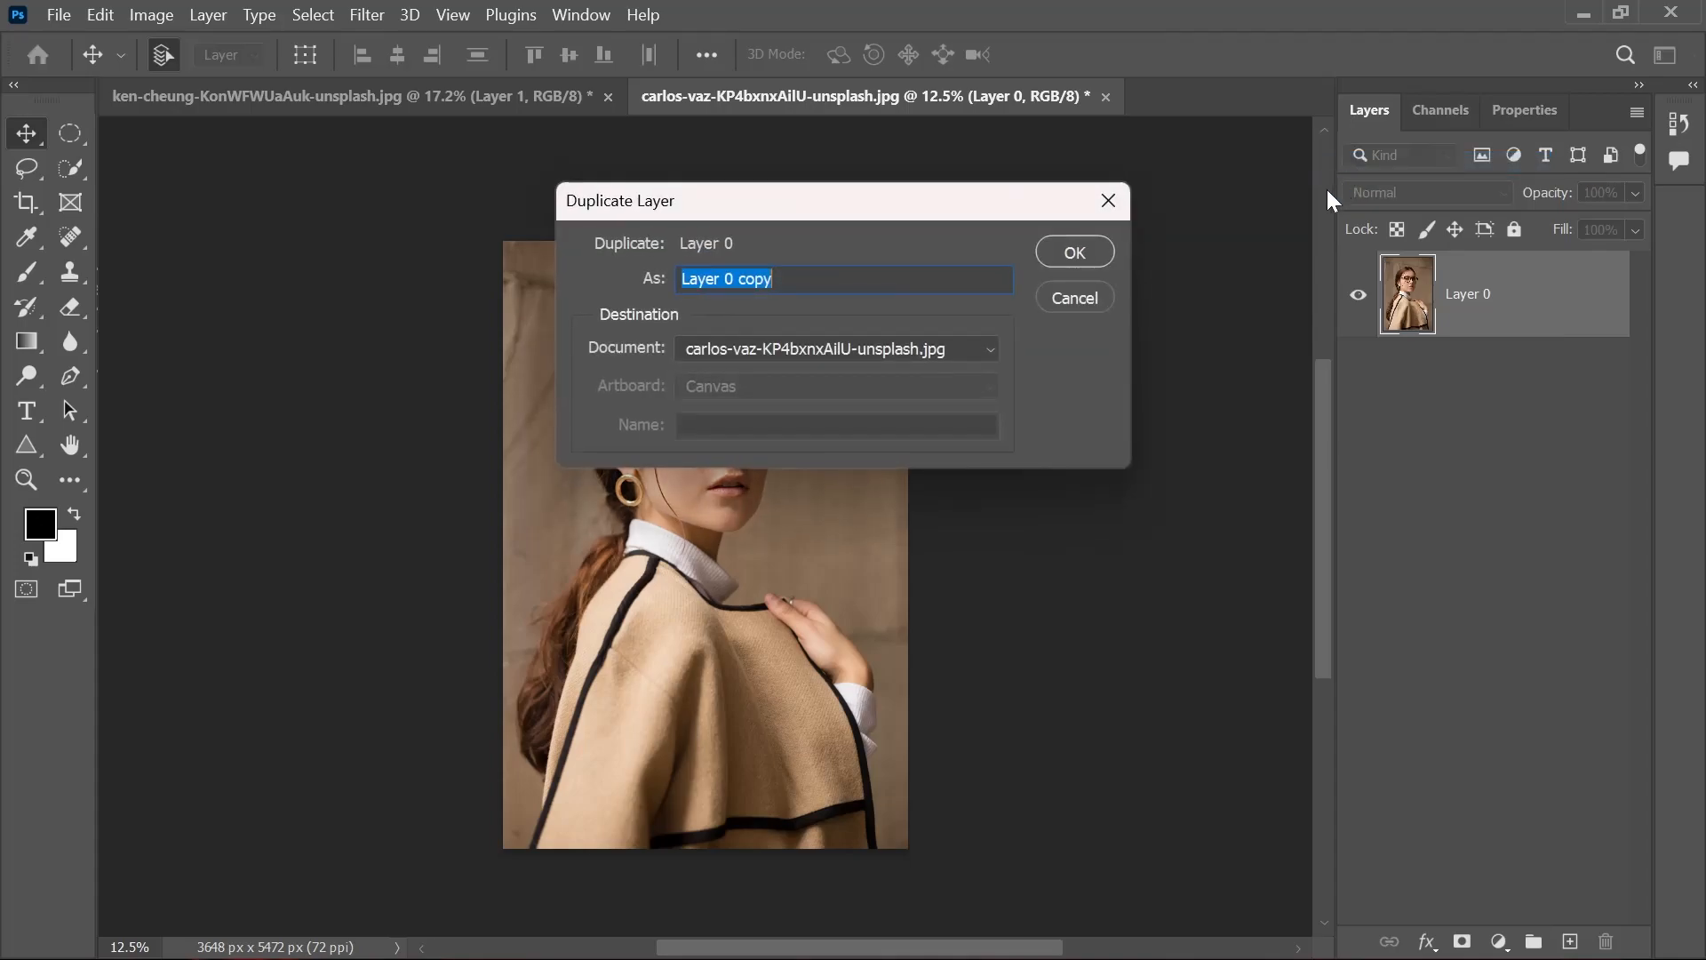
{"action": "left_click", "coordinate": [696, 353]}
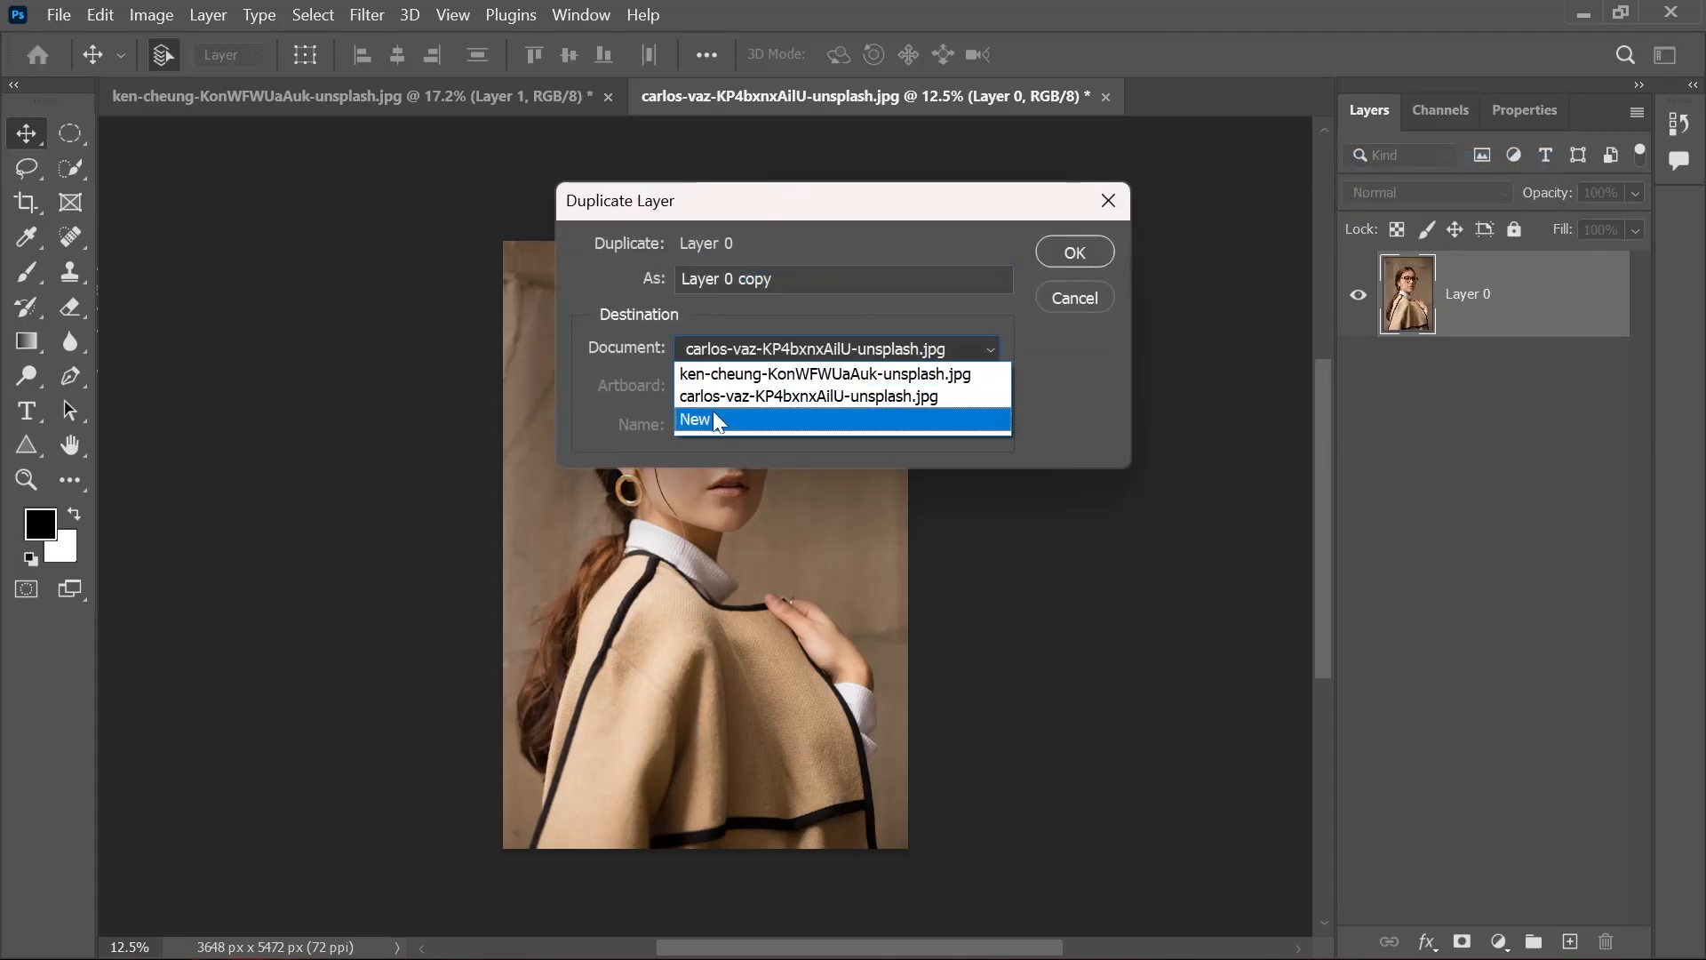
{"action": "left_click", "coordinate": [724, 374]}
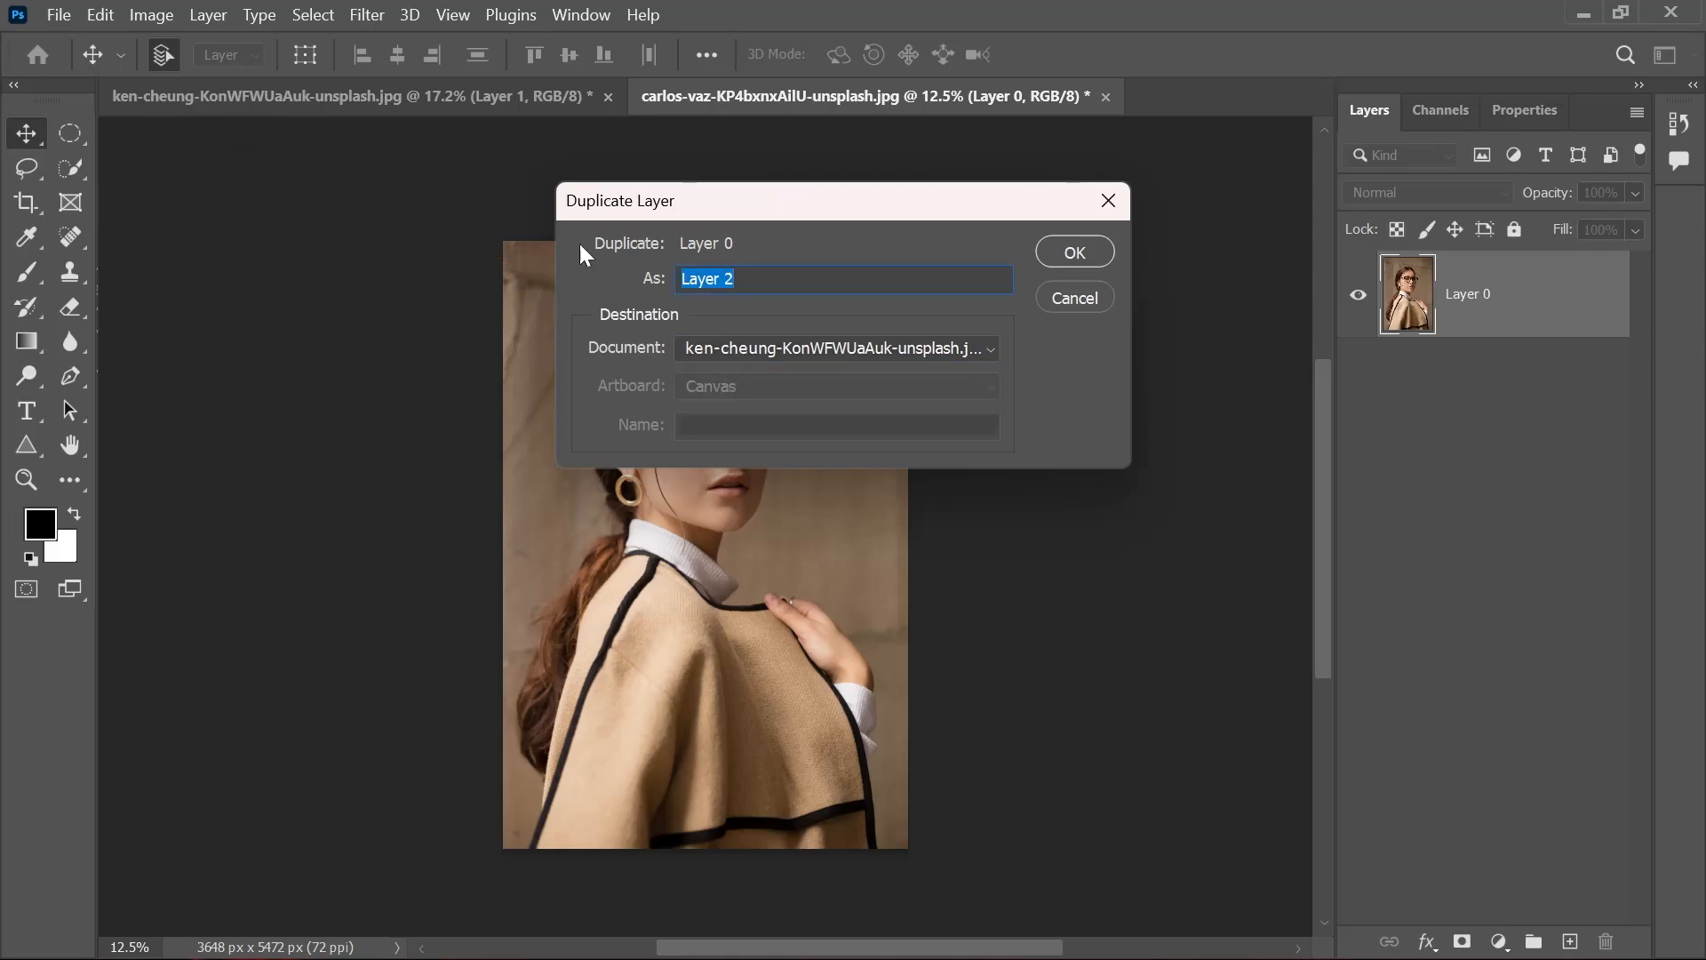
{"action": "left_click", "coordinate": [1075, 254]}
{"action": "left_click", "coordinate": [480, 100]}
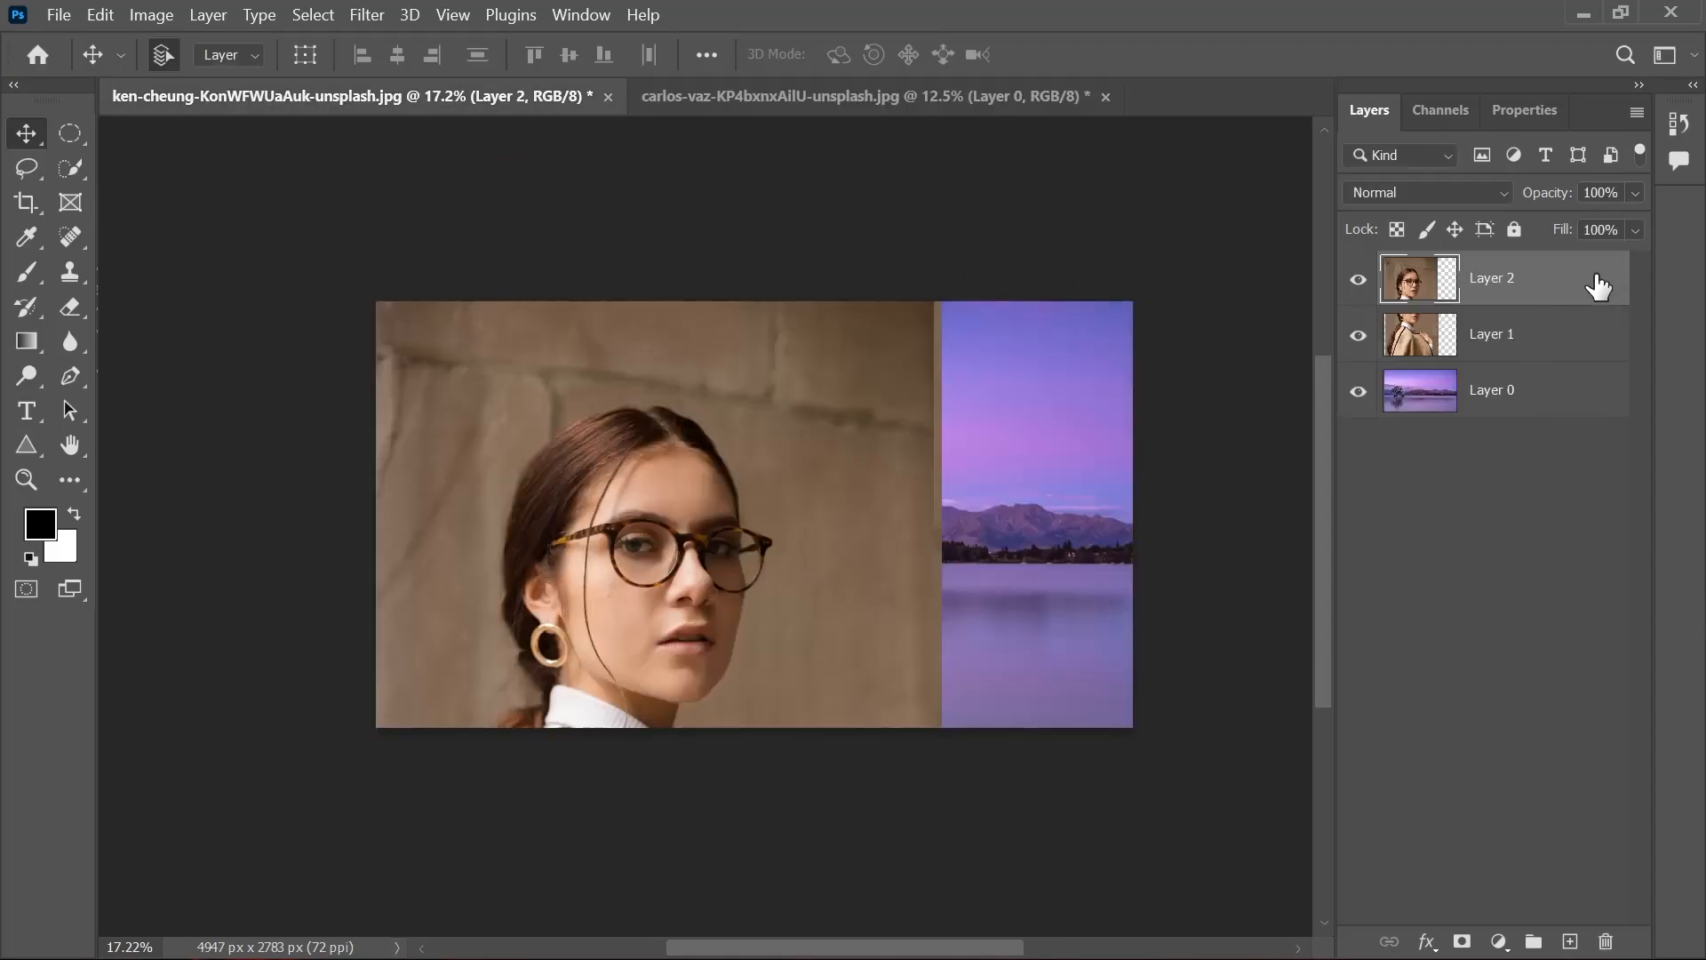
{"action": "key", "text": "Delete"}
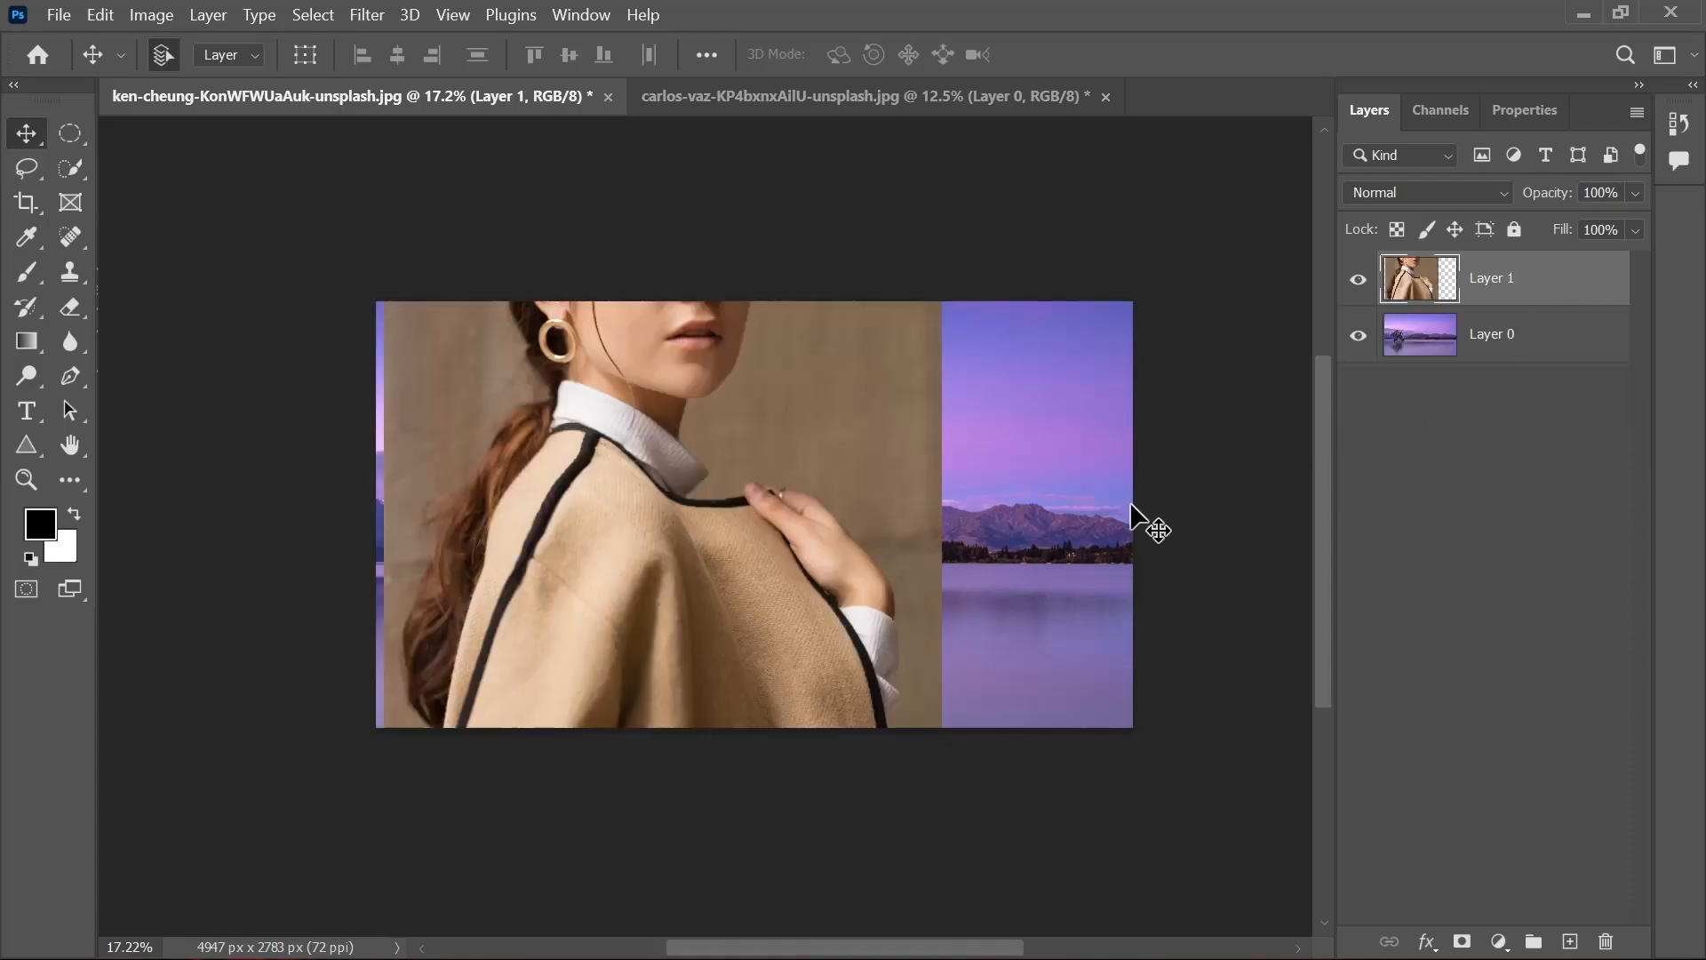
Step: Reposition the portrait layer over the lake photo and scale it to 50.66% so it fits the canvas height
{"action": "left_click_drag", "start_coordinate": [764, 540], "coordinate": [823, 668]}
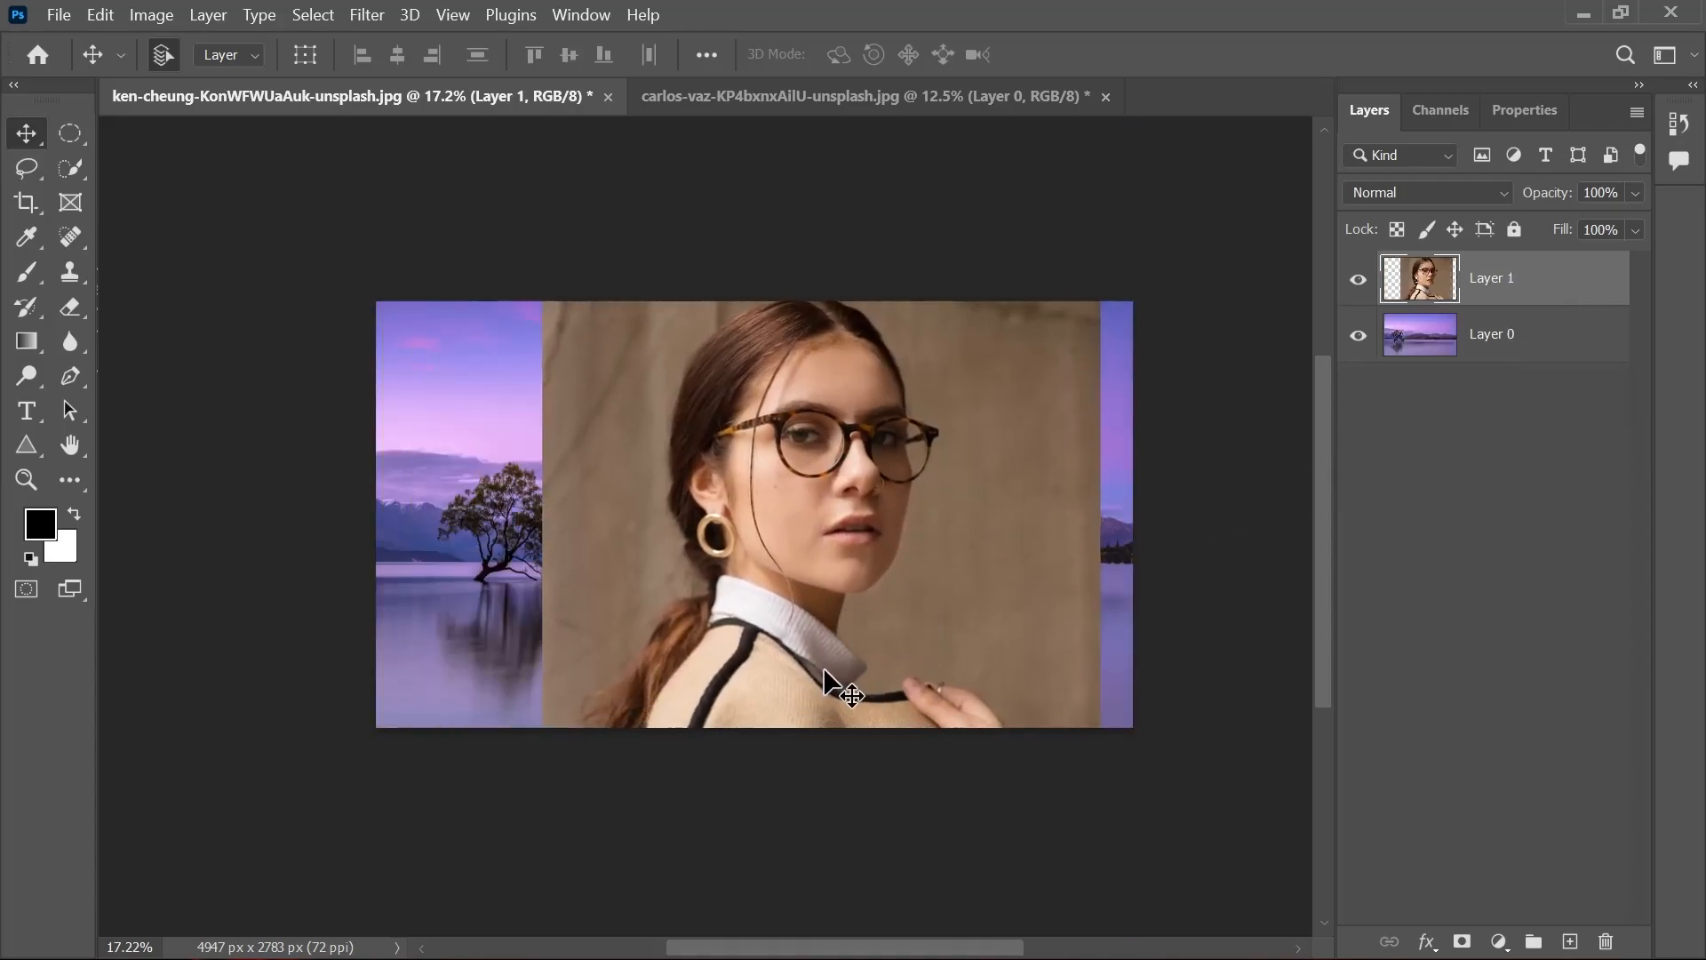
{"action": "scroll", "coordinate": [824, 667], "scroll_direction": "down", "scroll_amount": 5}
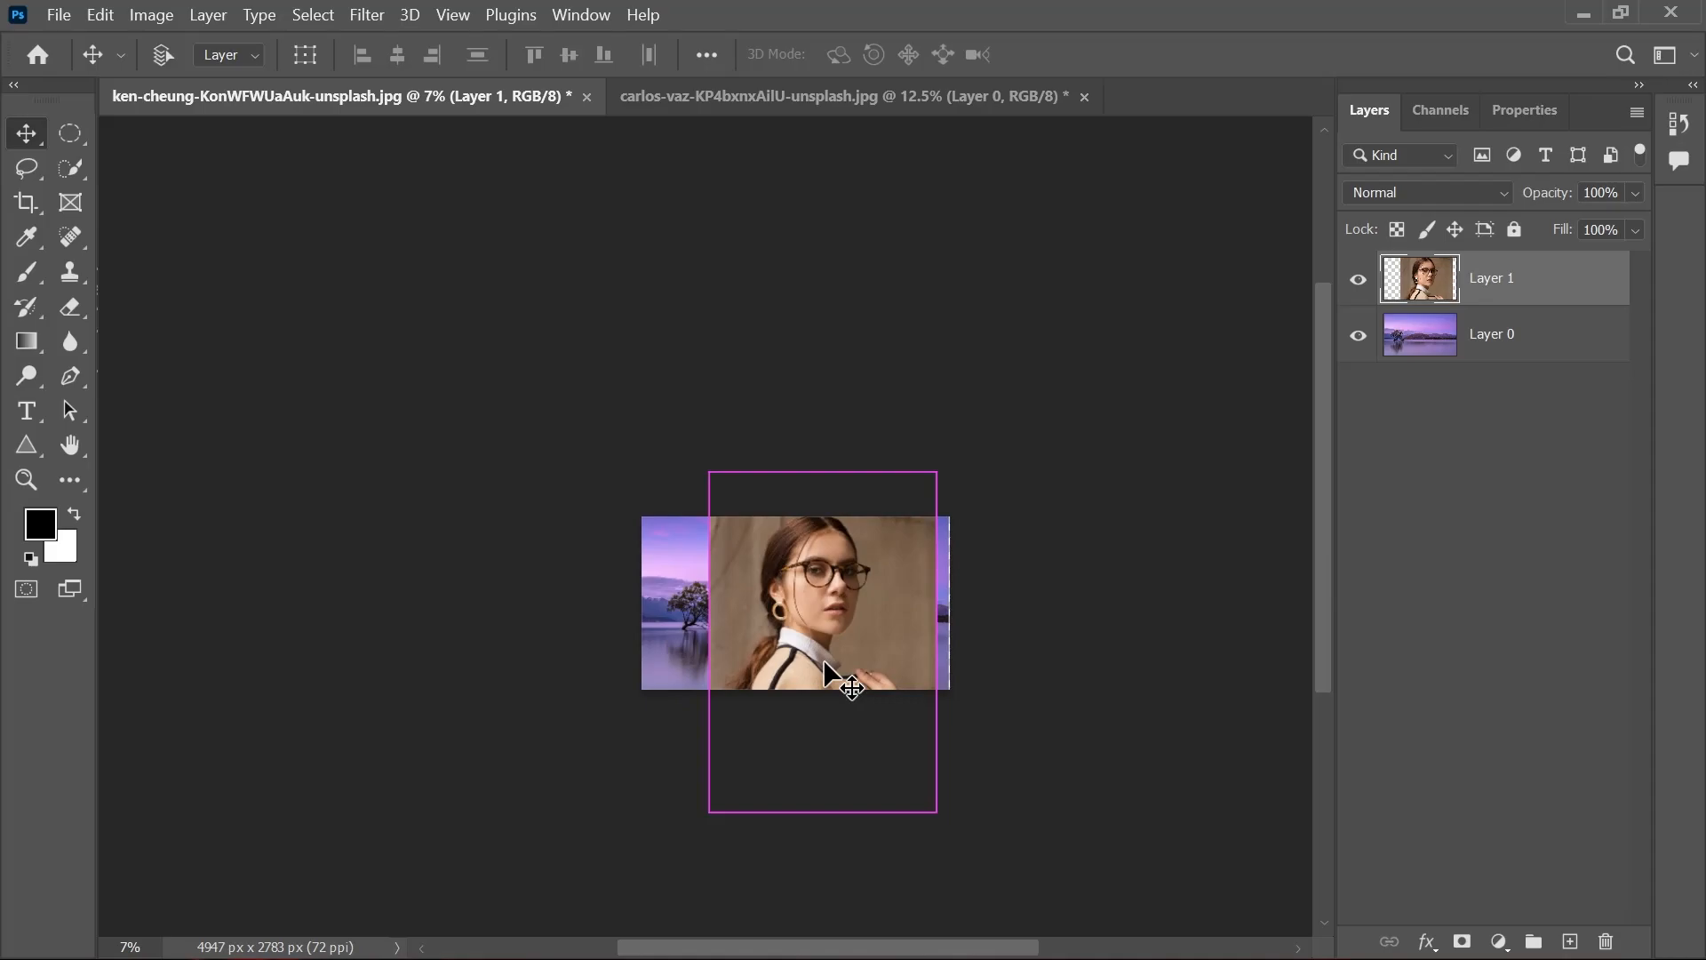
{"action": "key", "text": "ctrl+t"}
{"action": "left_click_drag", "start_coordinate": [718, 468], "coordinate": [755, 511]}
{"action": "left_click_drag", "start_coordinate": [936, 789], "coordinate": [854, 689]}
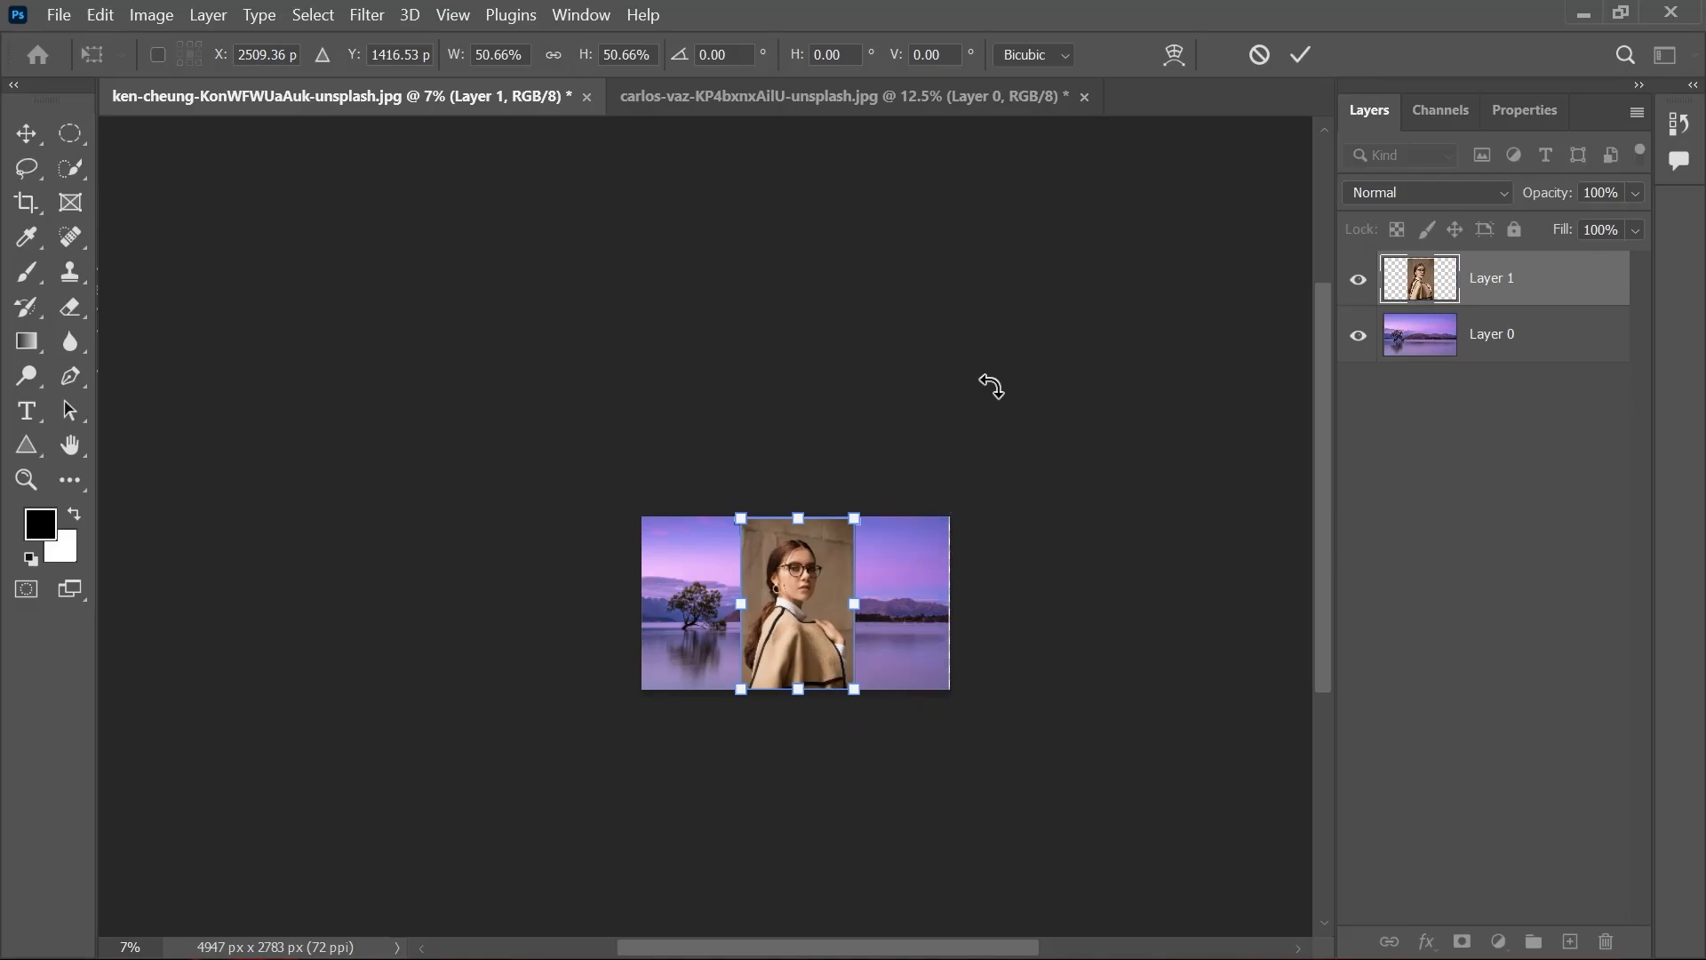
{"action": "left_click", "coordinate": [1300, 54]}
{"action": "scroll", "coordinate": [802, 764], "scroll_direction": "up", "scroll_amount": 1}
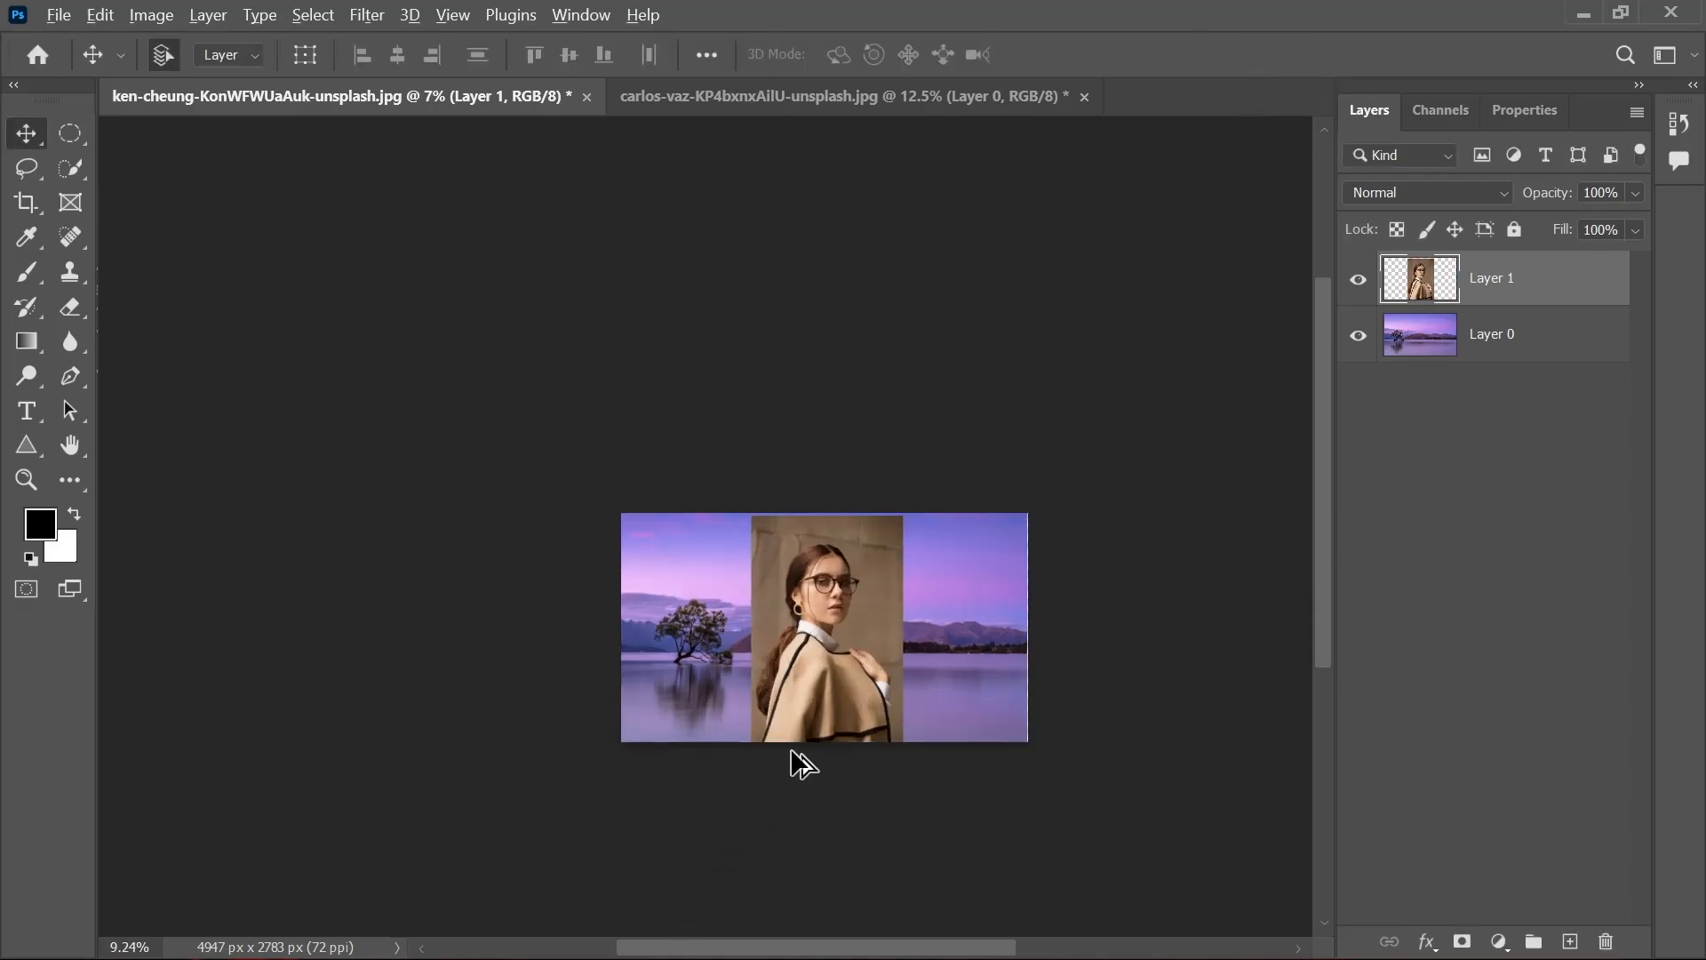
{"action": "scroll", "coordinate": [800, 751], "scroll_direction": "up", "scroll_amount": 1}
{"action": "scroll", "coordinate": [823, 685], "scroll_direction": "up", "scroll_amount": 1}
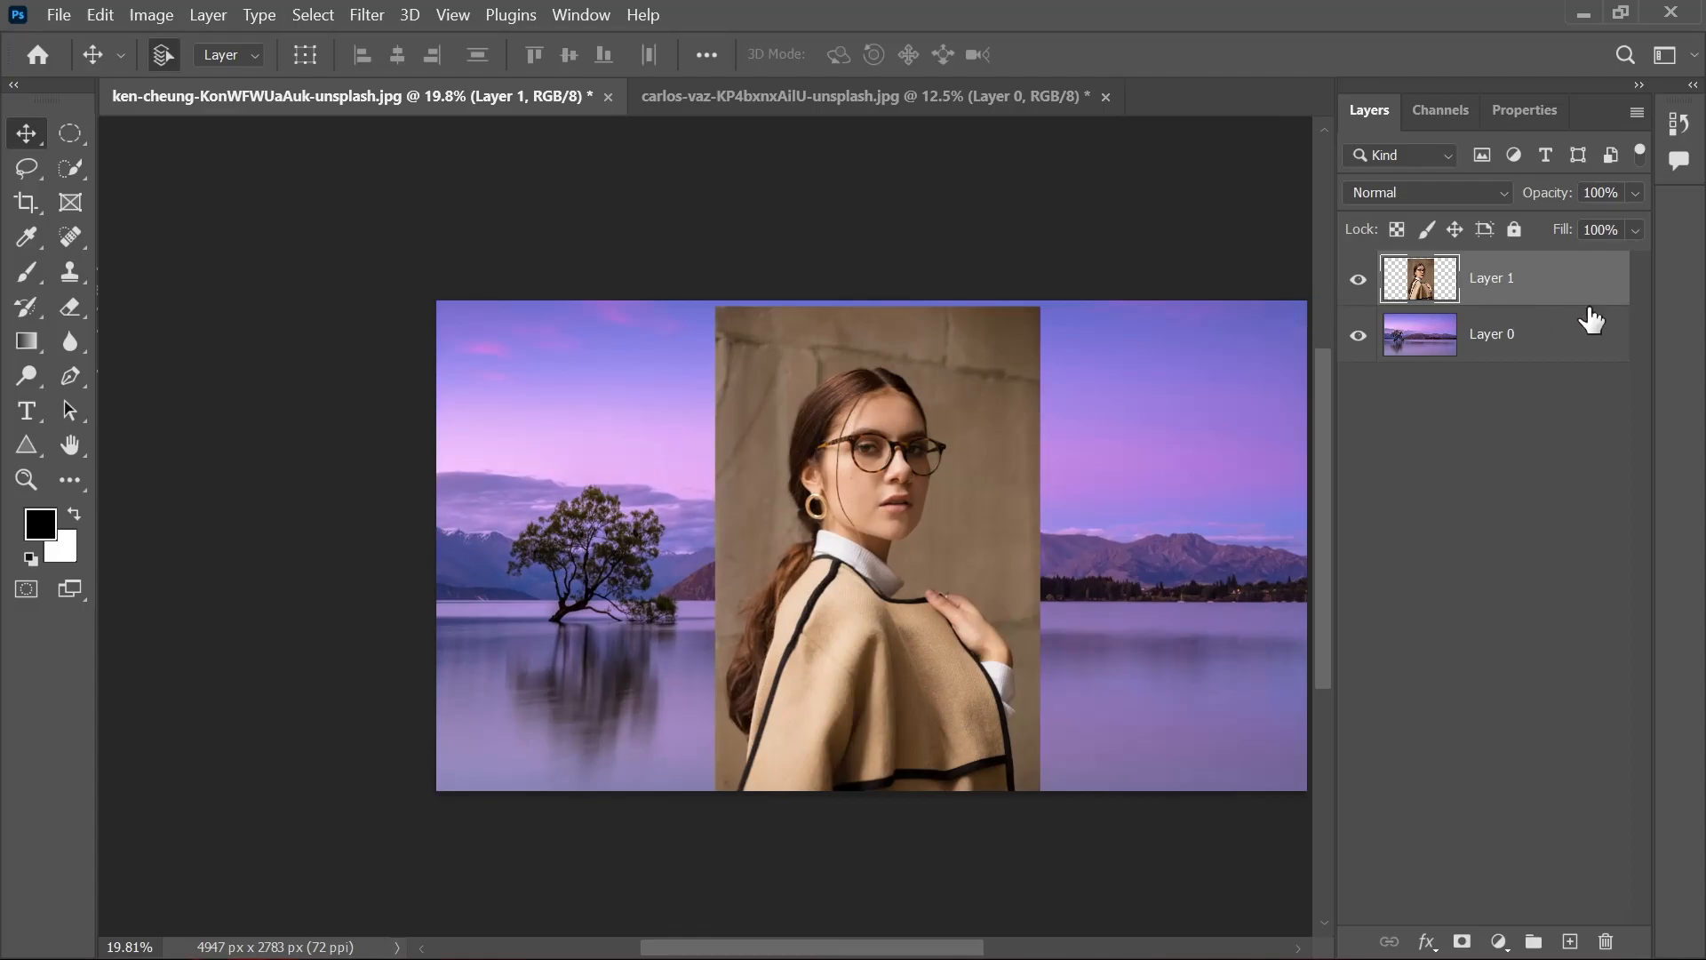
Step: Delete the scaled portrait layer from the lake document
{"action": "key", "text": "Delete"}
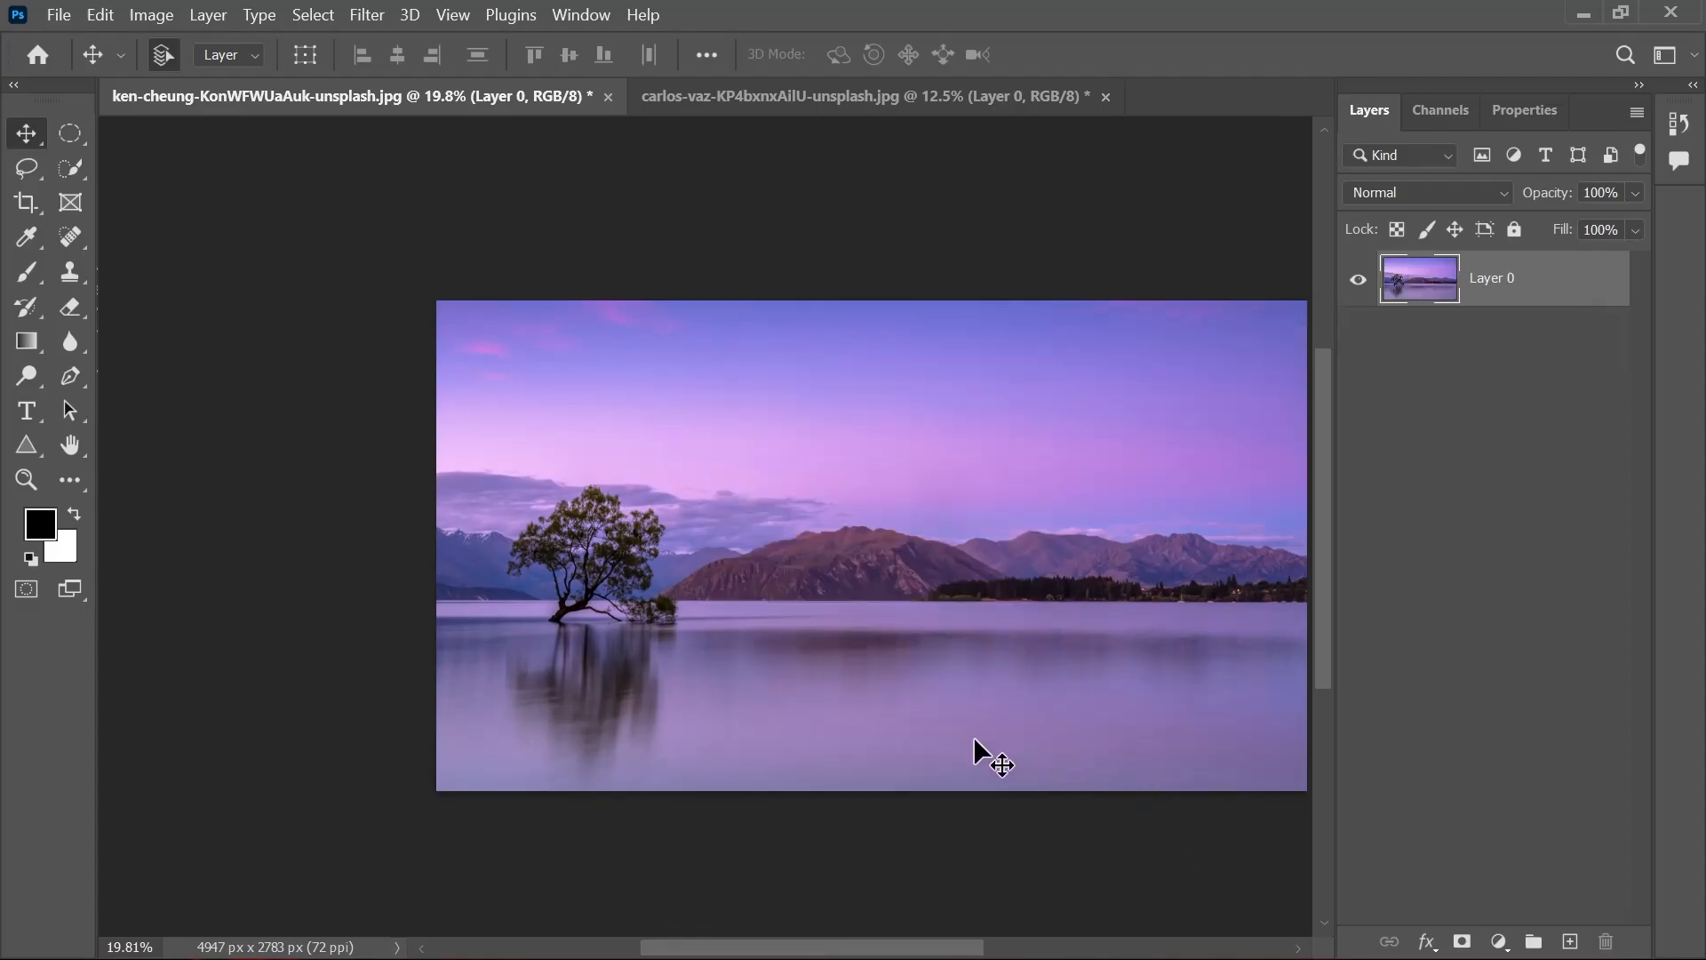
{"action": "left_click_drag", "start_coordinate": [952, 666], "coordinate": [860, 610]}
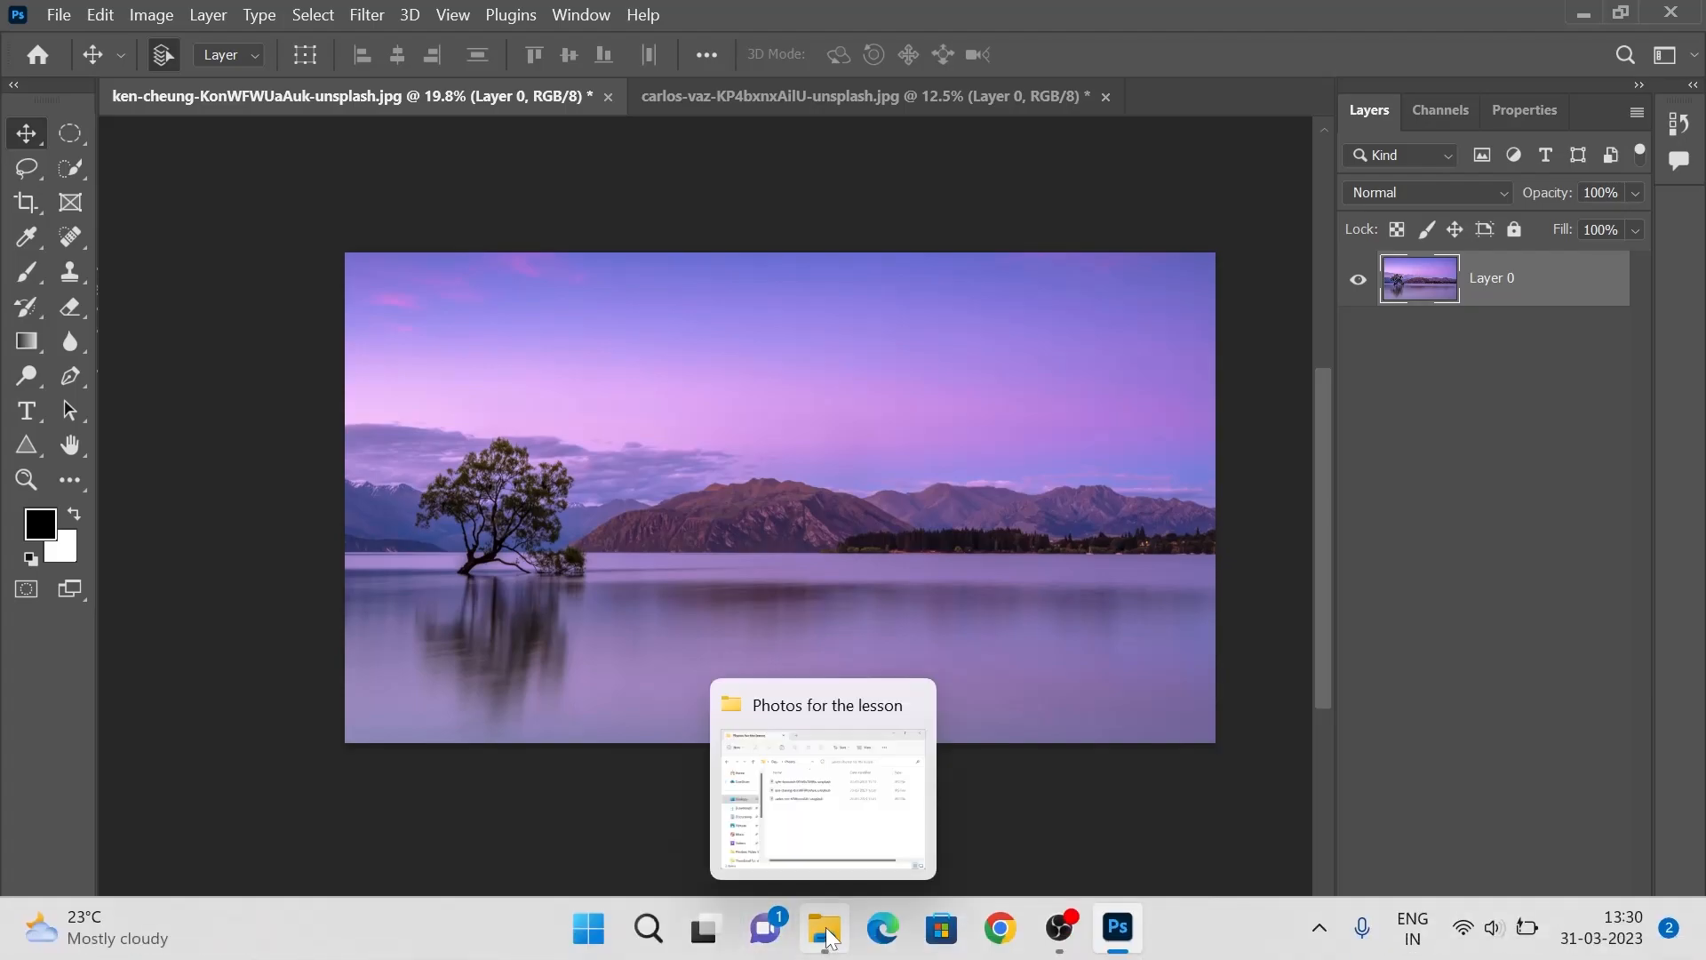
Step: Switch to the "Photos for the lesson" folder in File Explorer and display its files as extra large icons
{"action": "left_click", "coordinate": [827, 933]}
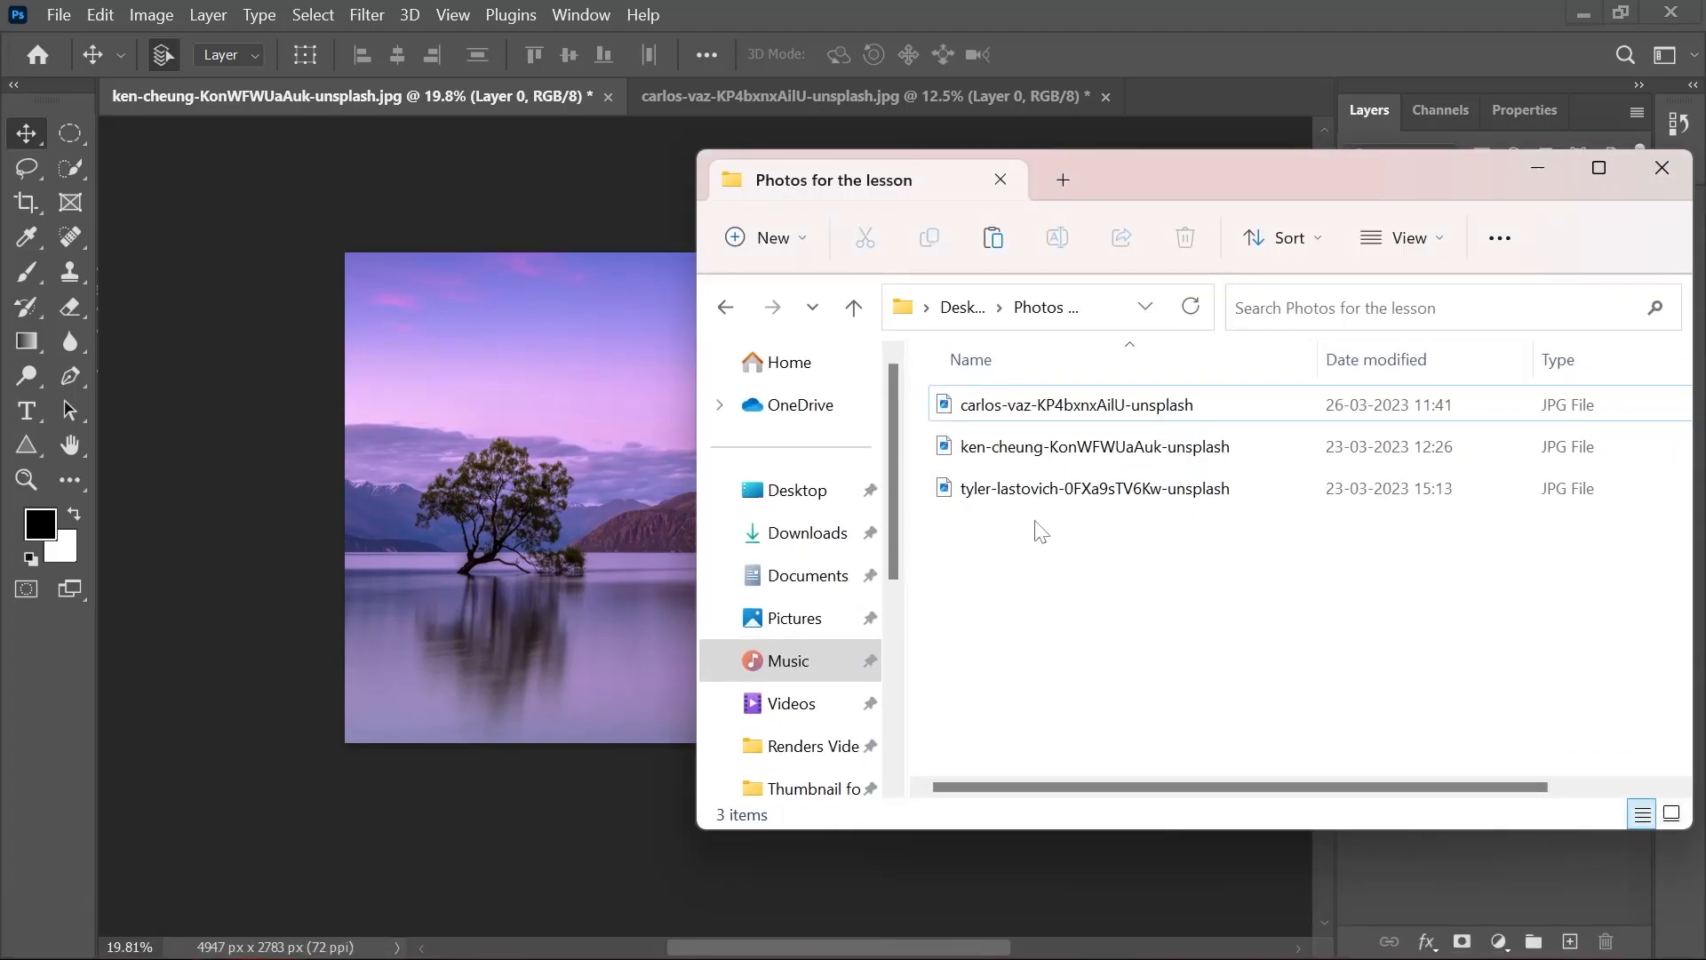
{"action": "right_click", "coordinate": [1056, 571]}
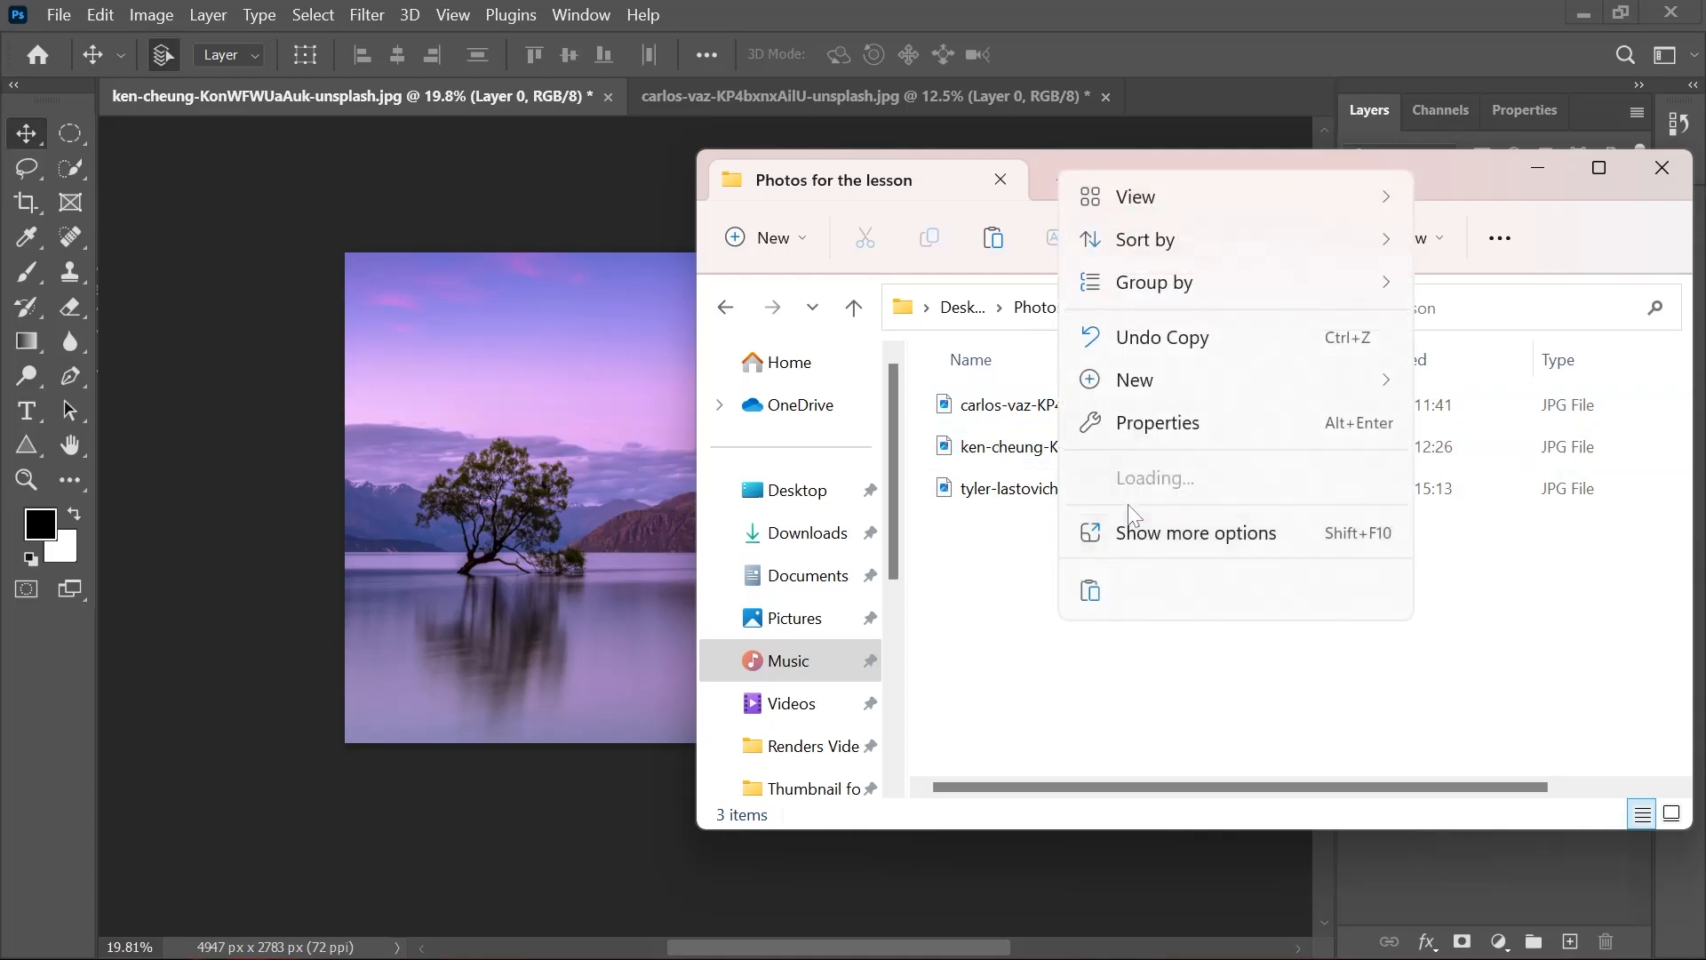
{"action": "mouse_move", "coordinate": [1179, 209]}
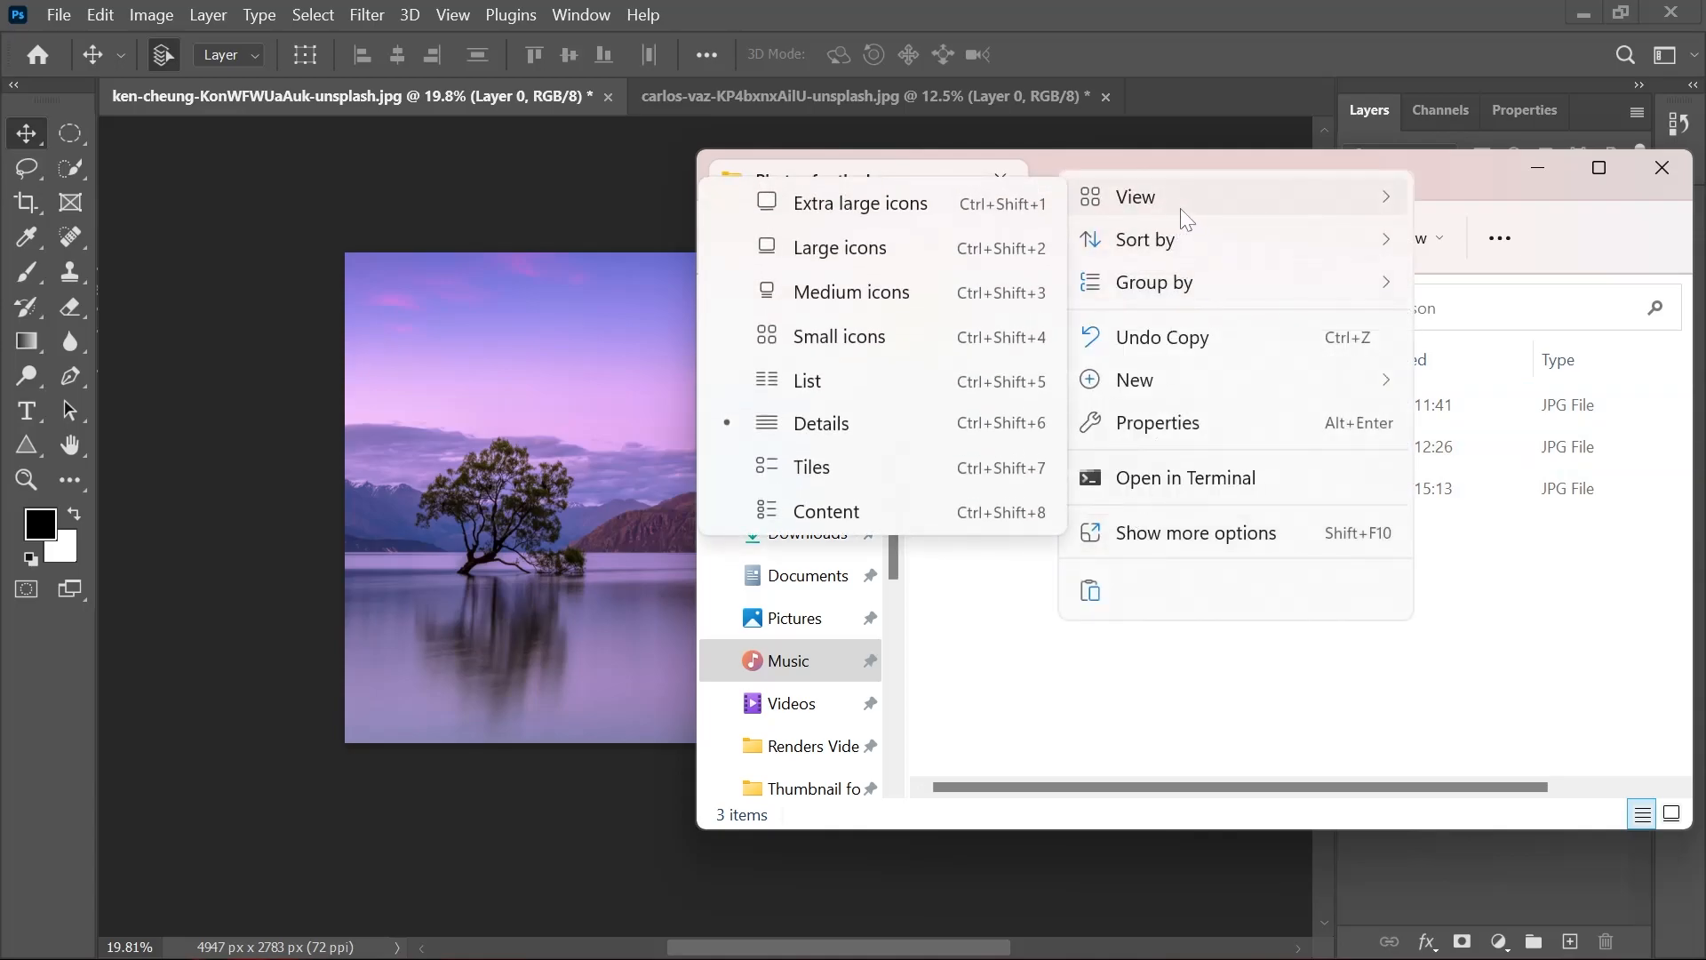
{"action": "left_click", "coordinate": [967, 208]}
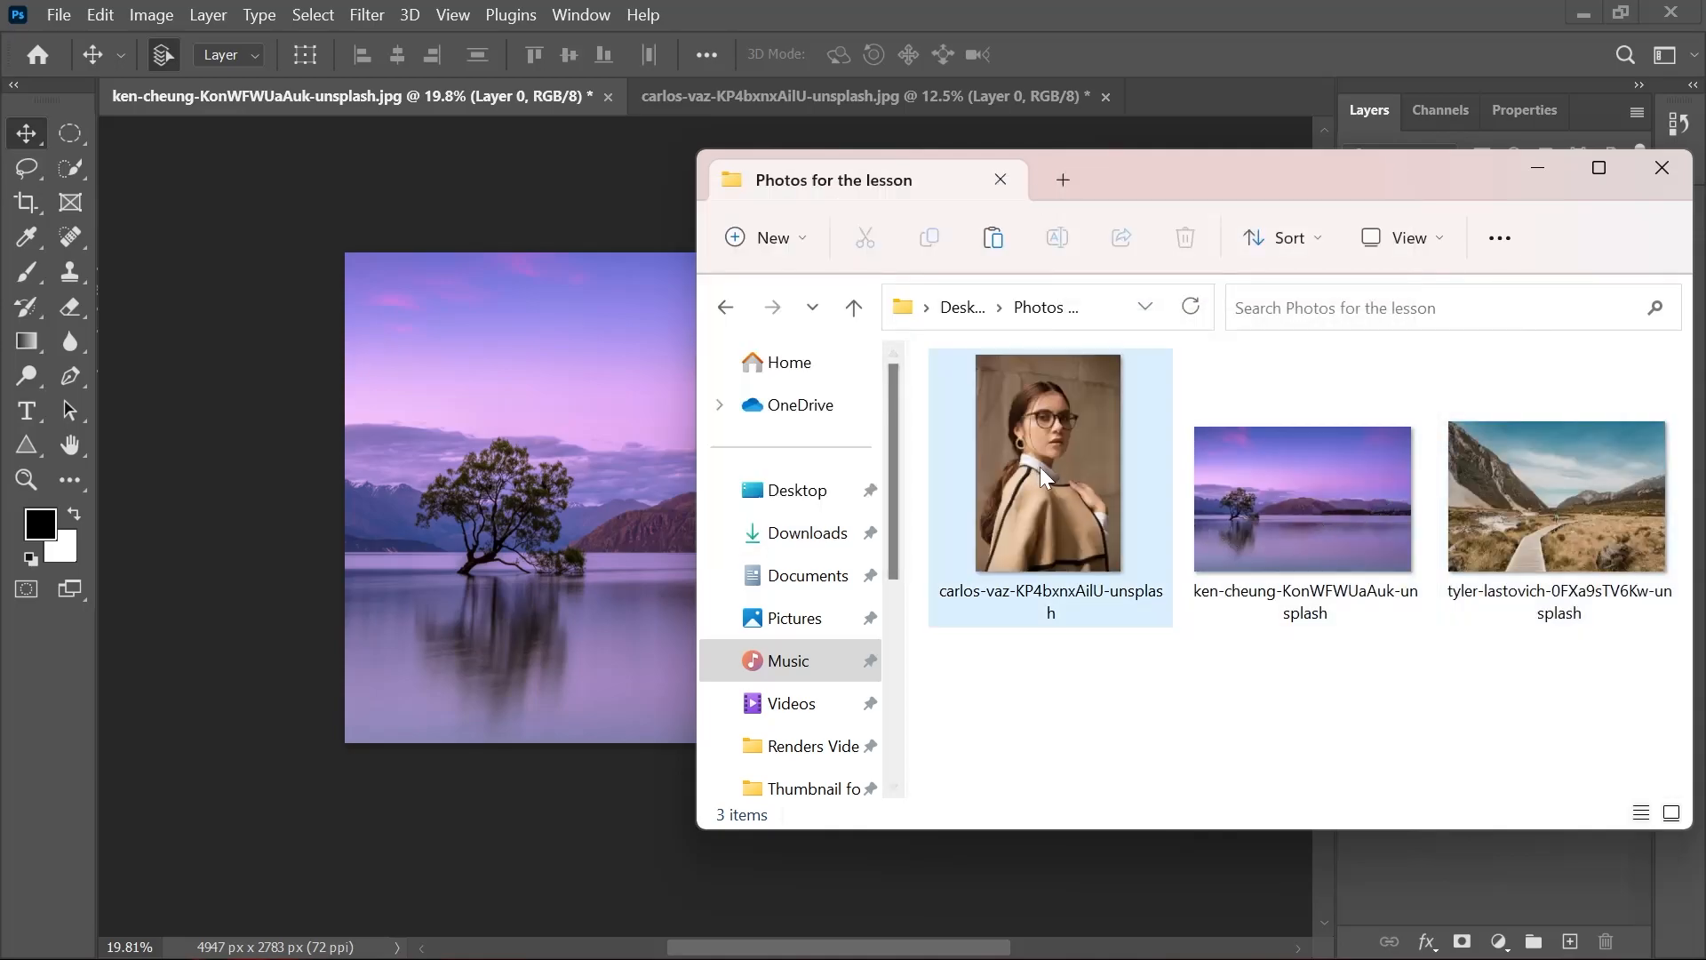
Step: Place the portrait photo from the "Photos for the lesson" folder into the lake document as a new layer
{"action": "left_click", "coordinate": [1039, 467]}
{"action": "left_click_drag", "start_coordinate": [1038, 452], "coordinate": [503, 388]}
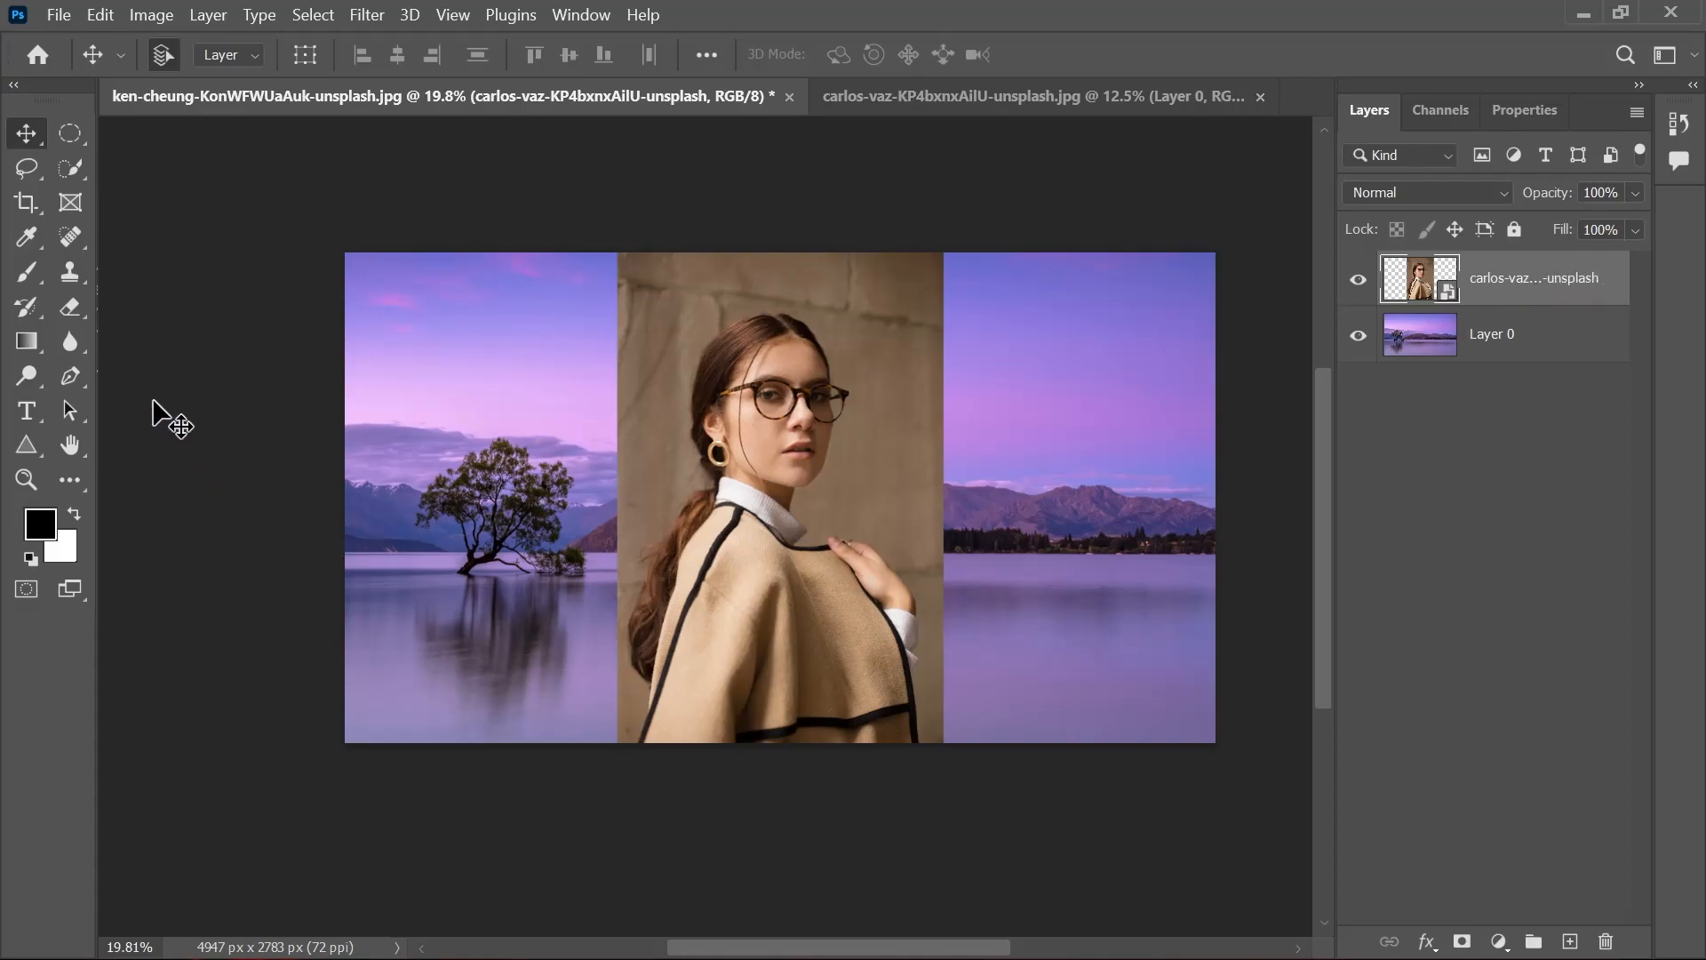
Step: Crop the lake document again with the 16:9 ratio, keeping the frame around the existing composition, and return to the Move tool
{"action": "left_click", "coordinate": [28, 212]}
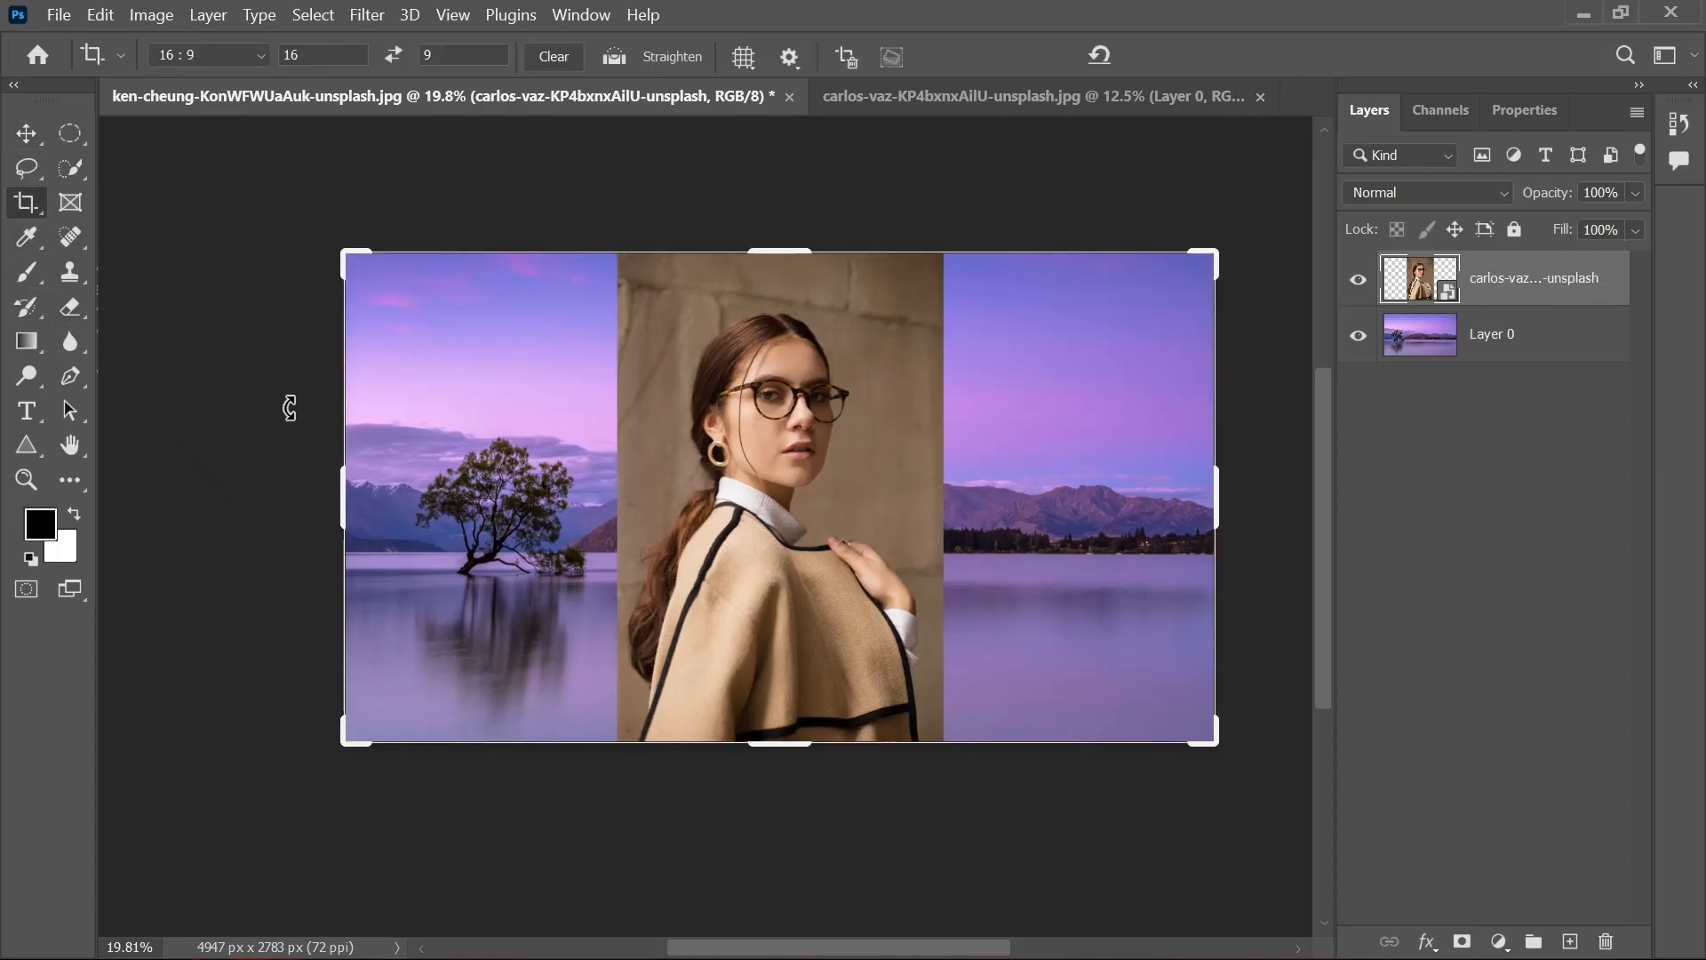
{"action": "mouse_move", "coordinate": [337, 494]}
{"action": "left_mouse_down"}
{"action": "mouse_move", "coordinate": [425, 515]}
{"action": "mouse_move", "coordinate": [327, 488]}
{"action": "left_mouse_up"}
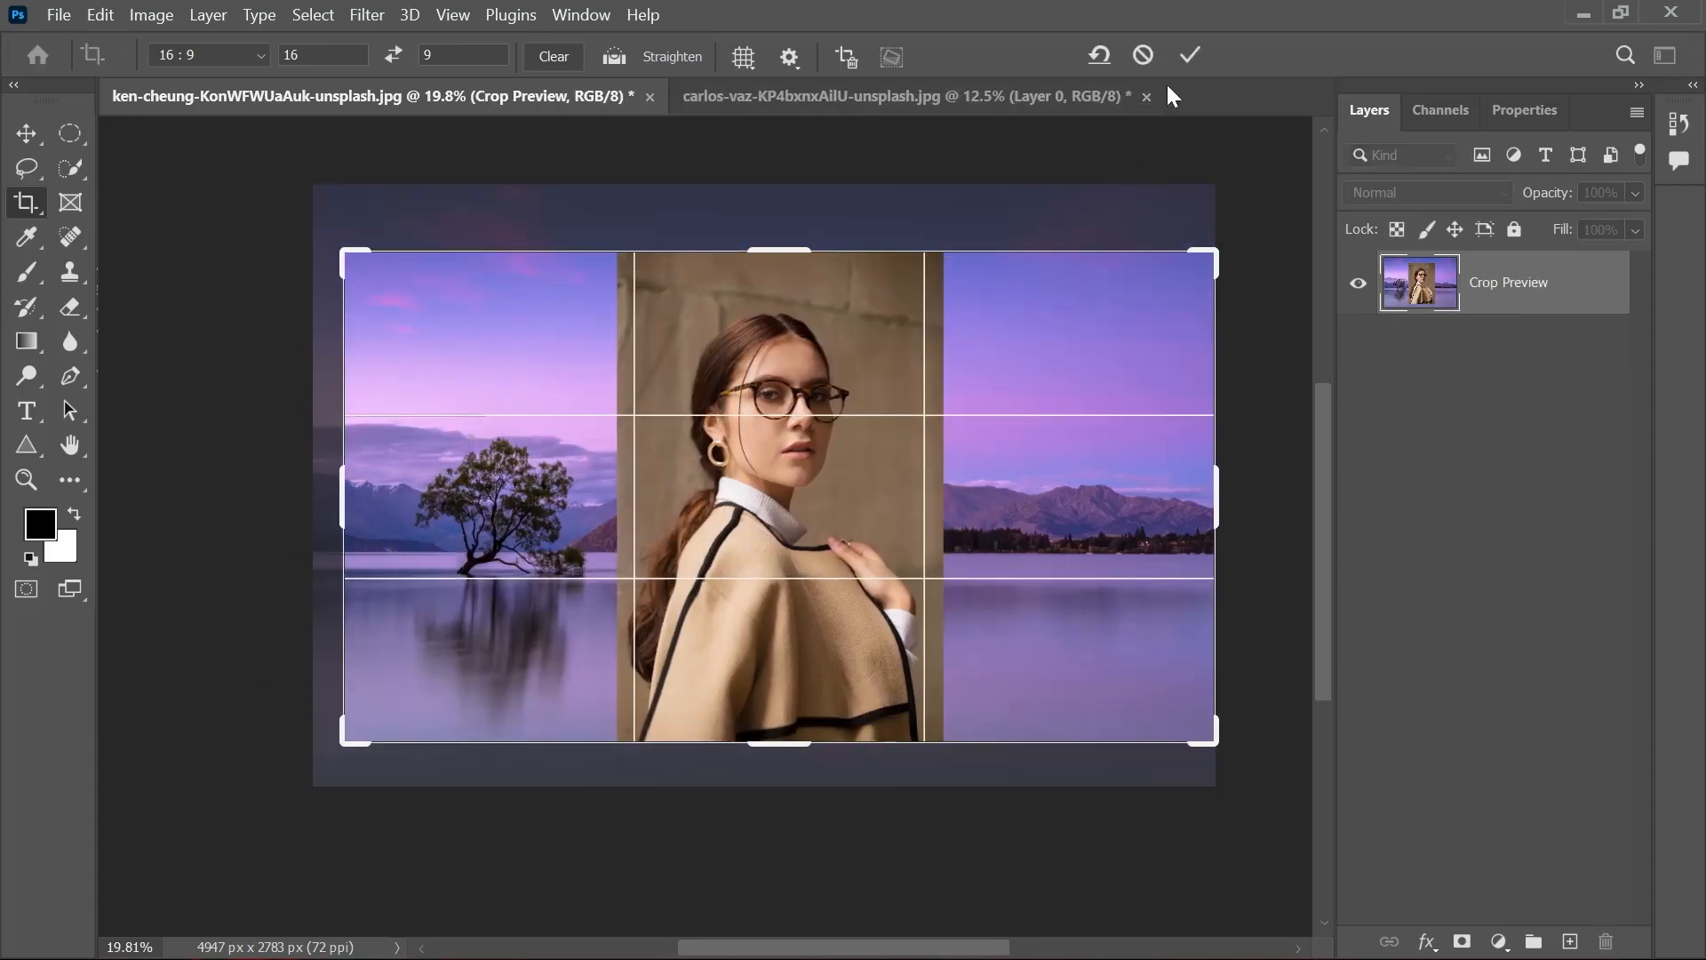
{"action": "left_click", "coordinate": [1191, 54]}
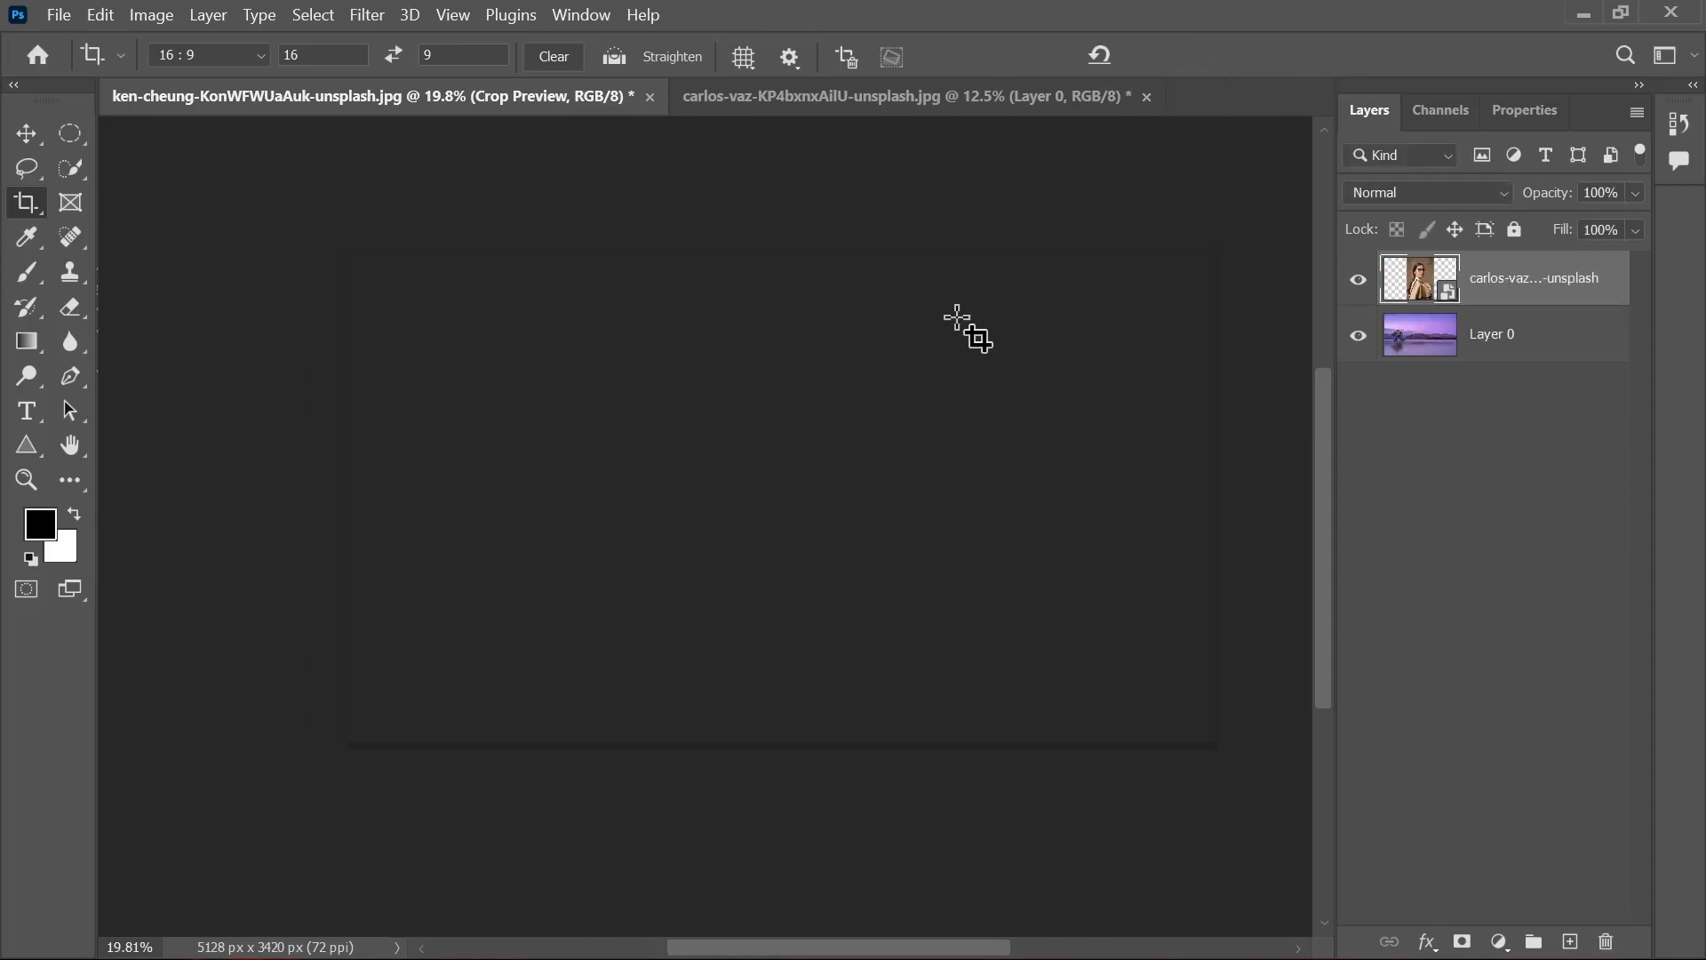
{"action": "left_click", "coordinate": [1015, 99]}
{"action": "left_click", "coordinate": [631, 100]}
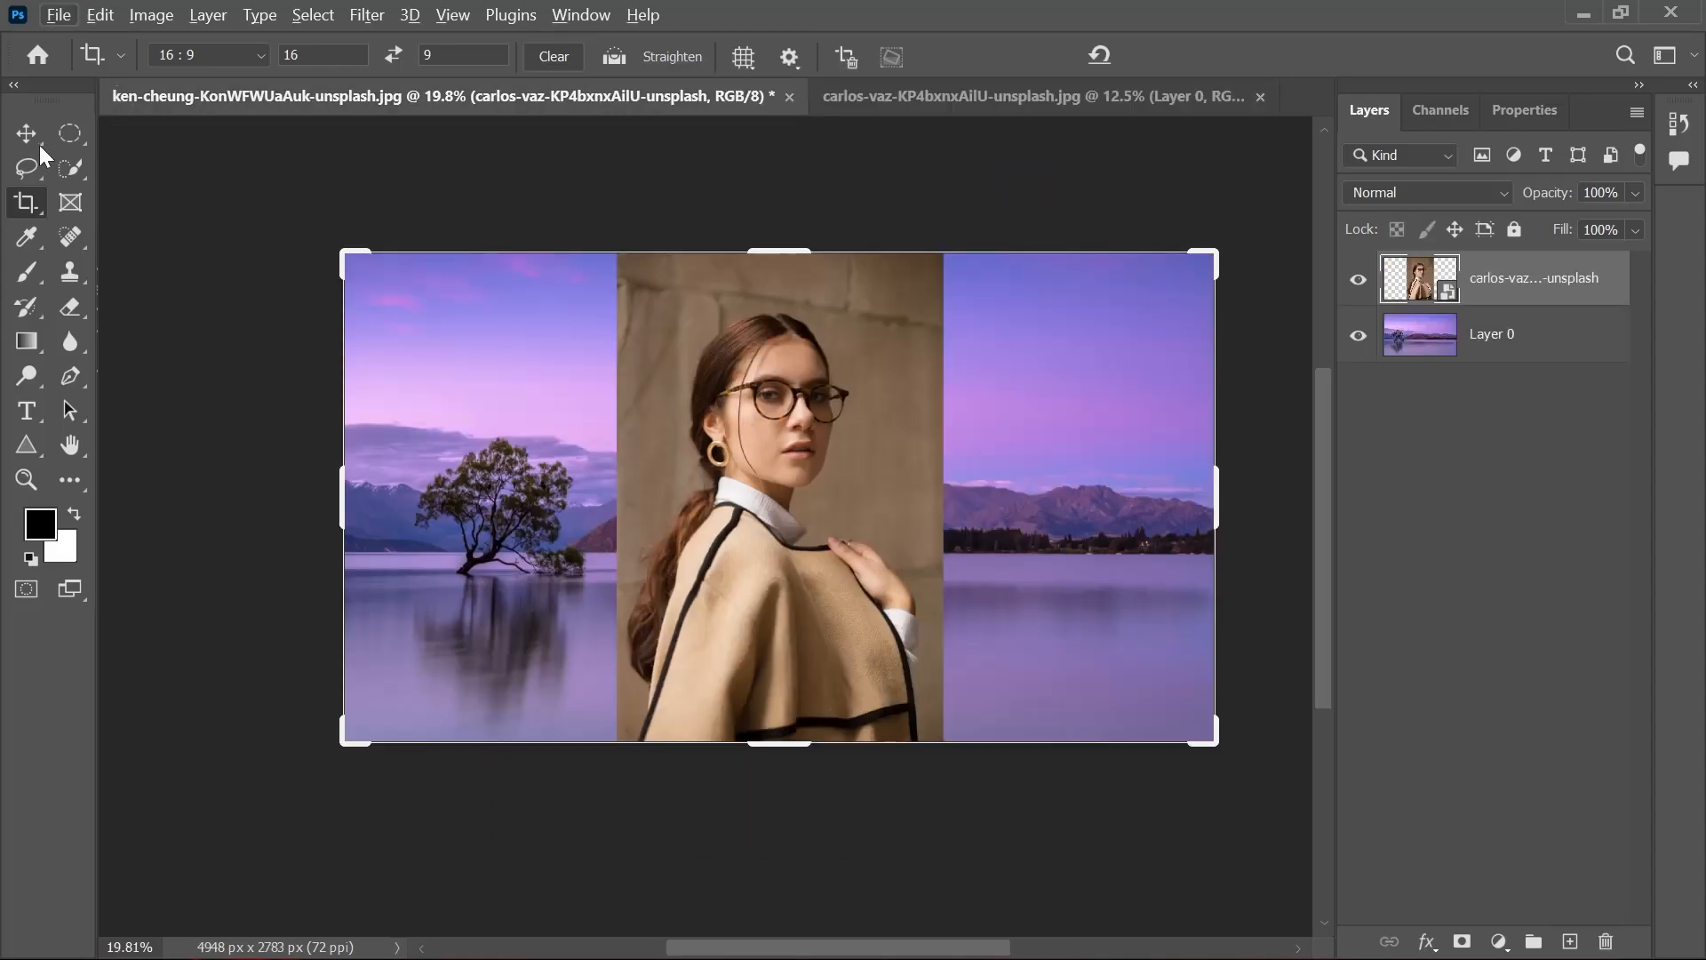
{"action": "left_click", "coordinate": [32, 126]}
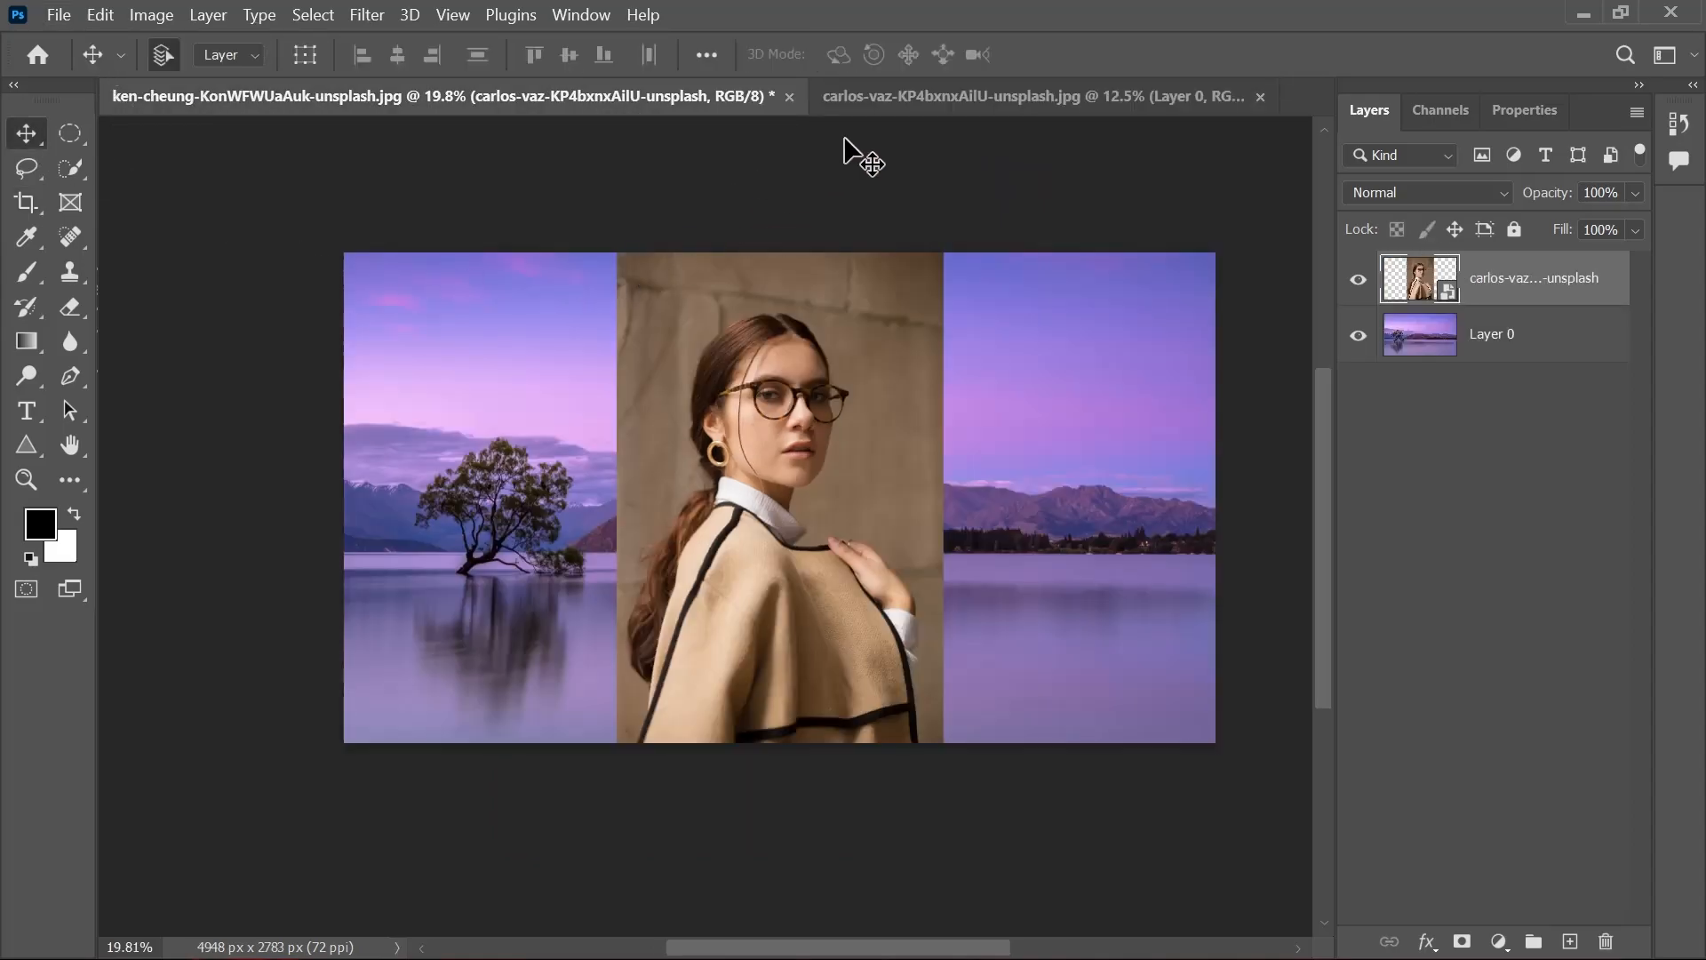
Step: Bring up the portrait document, start a crop on it and clear the 16:9 aspect ratio values
{"action": "left_click", "coordinate": [894, 102]}
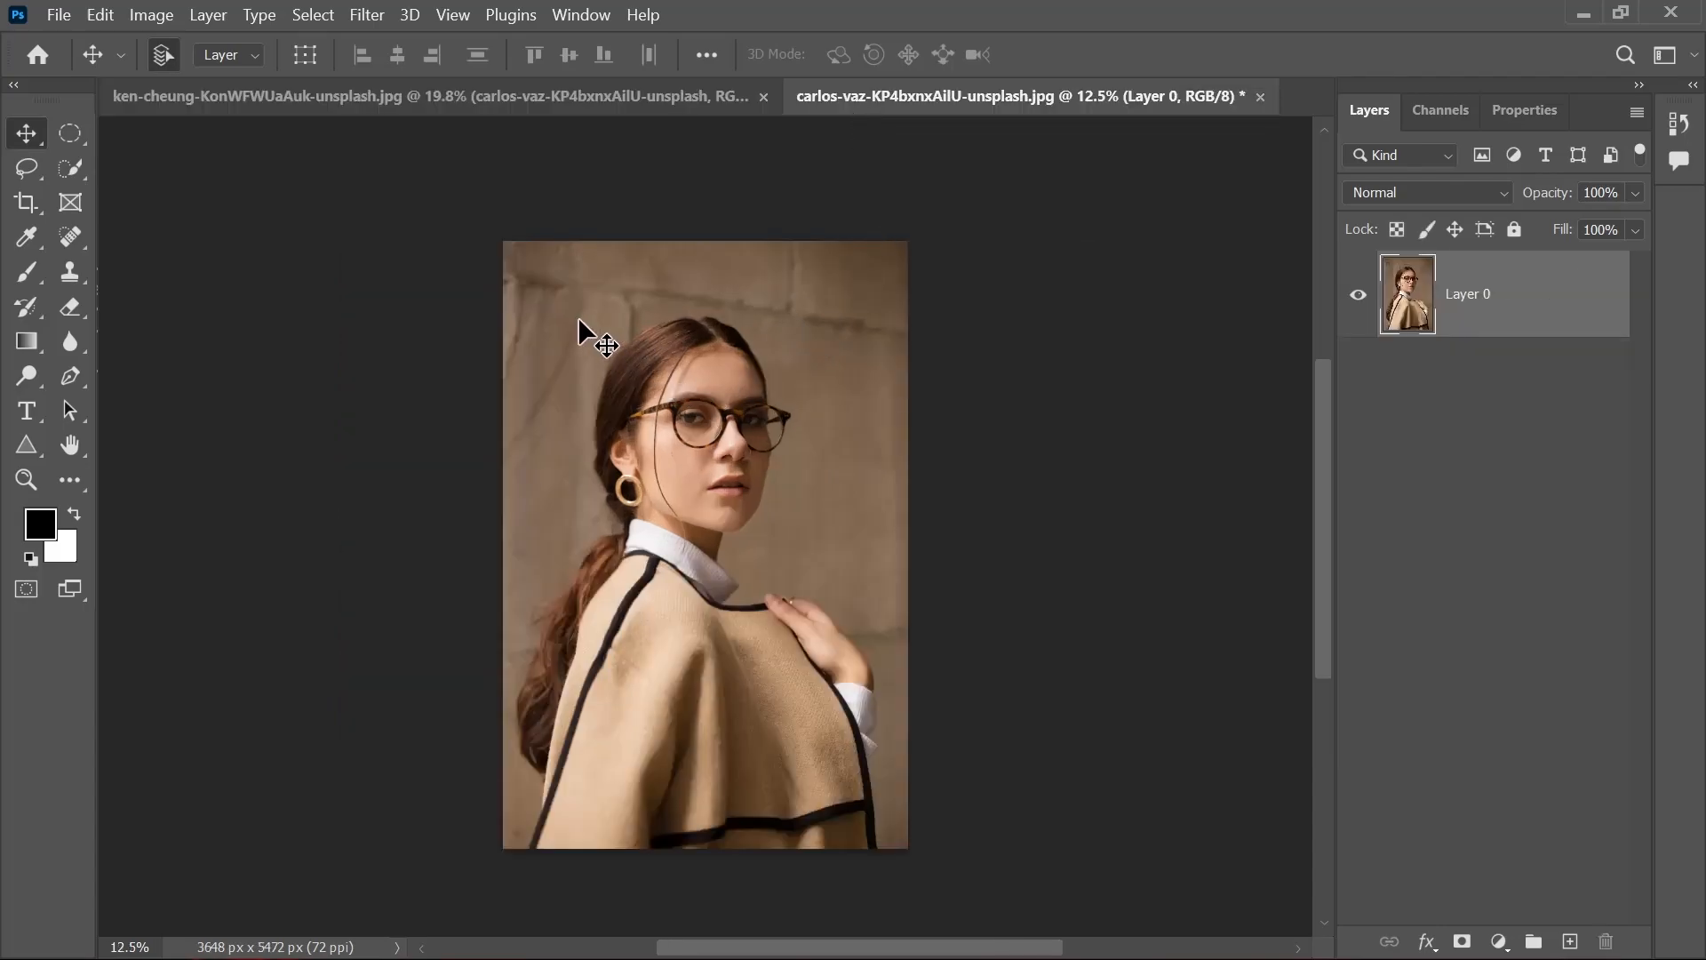
{"action": "left_click", "coordinate": [29, 208]}
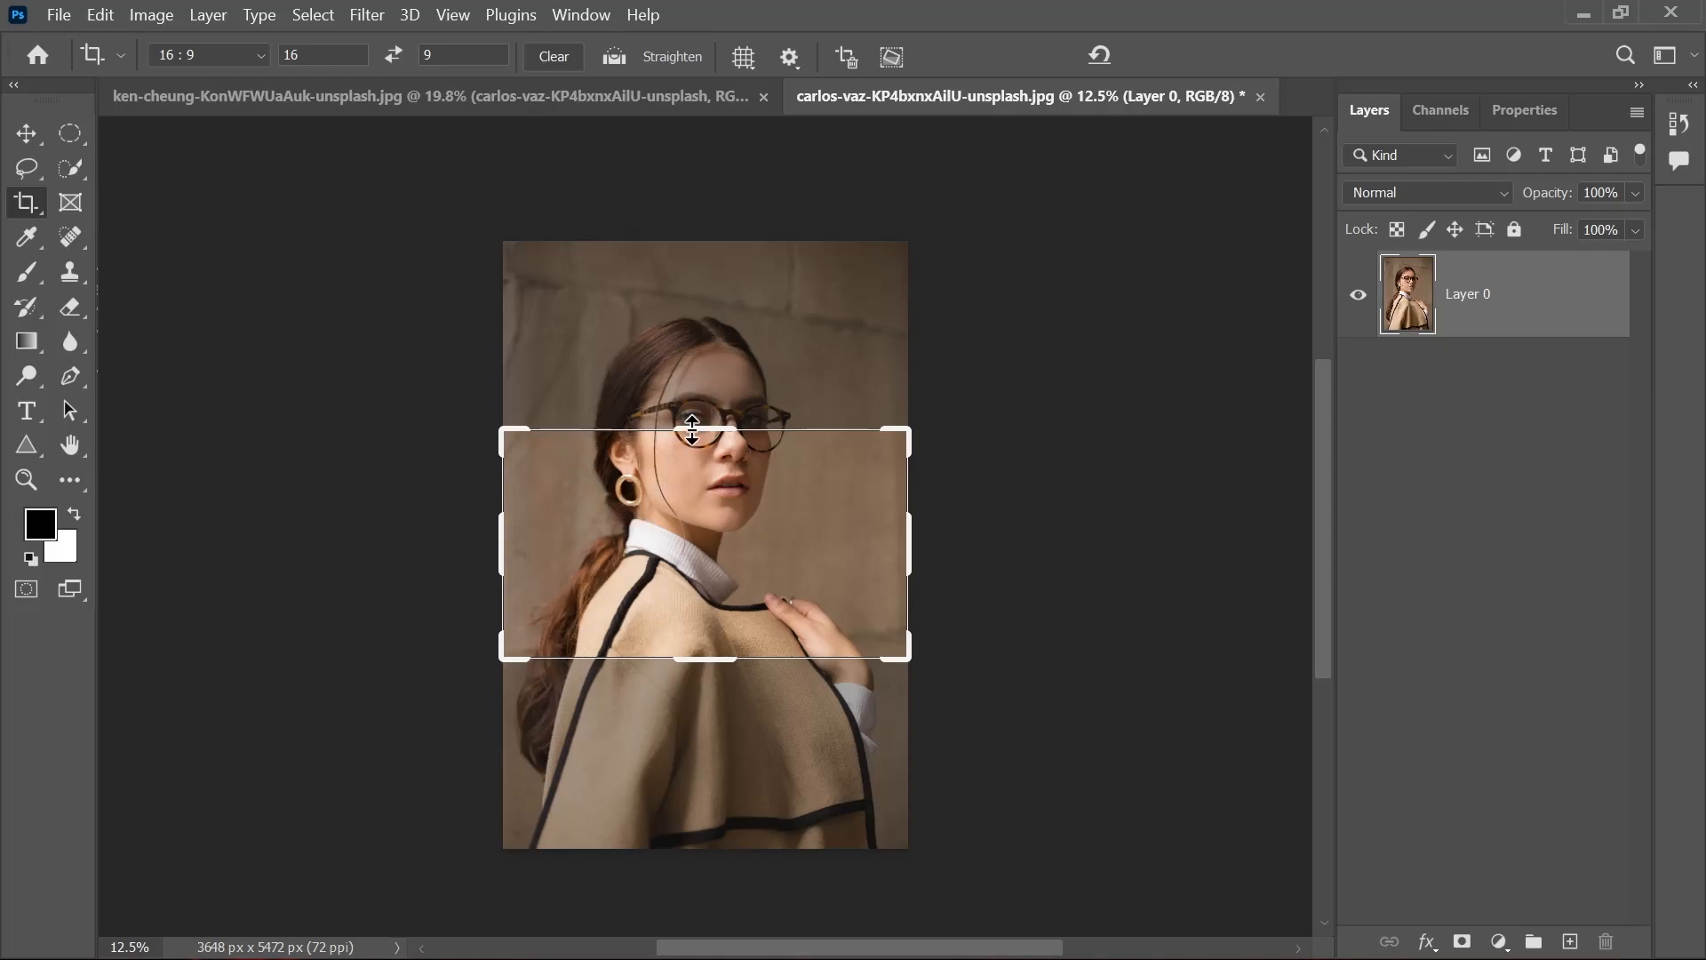
{"action": "mouse_move", "coordinate": [701, 424]}
{"action": "left_mouse_down"}
{"action": "mouse_move", "coordinate": [711, 332]}
{"action": "mouse_move", "coordinate": [700, 497]}
{"action": "mouse_move", "coordinate": [691, 353]}
{"action": "mouse_move", "coordinate": [715, 424]}
{"action": "left_mouse_up"}
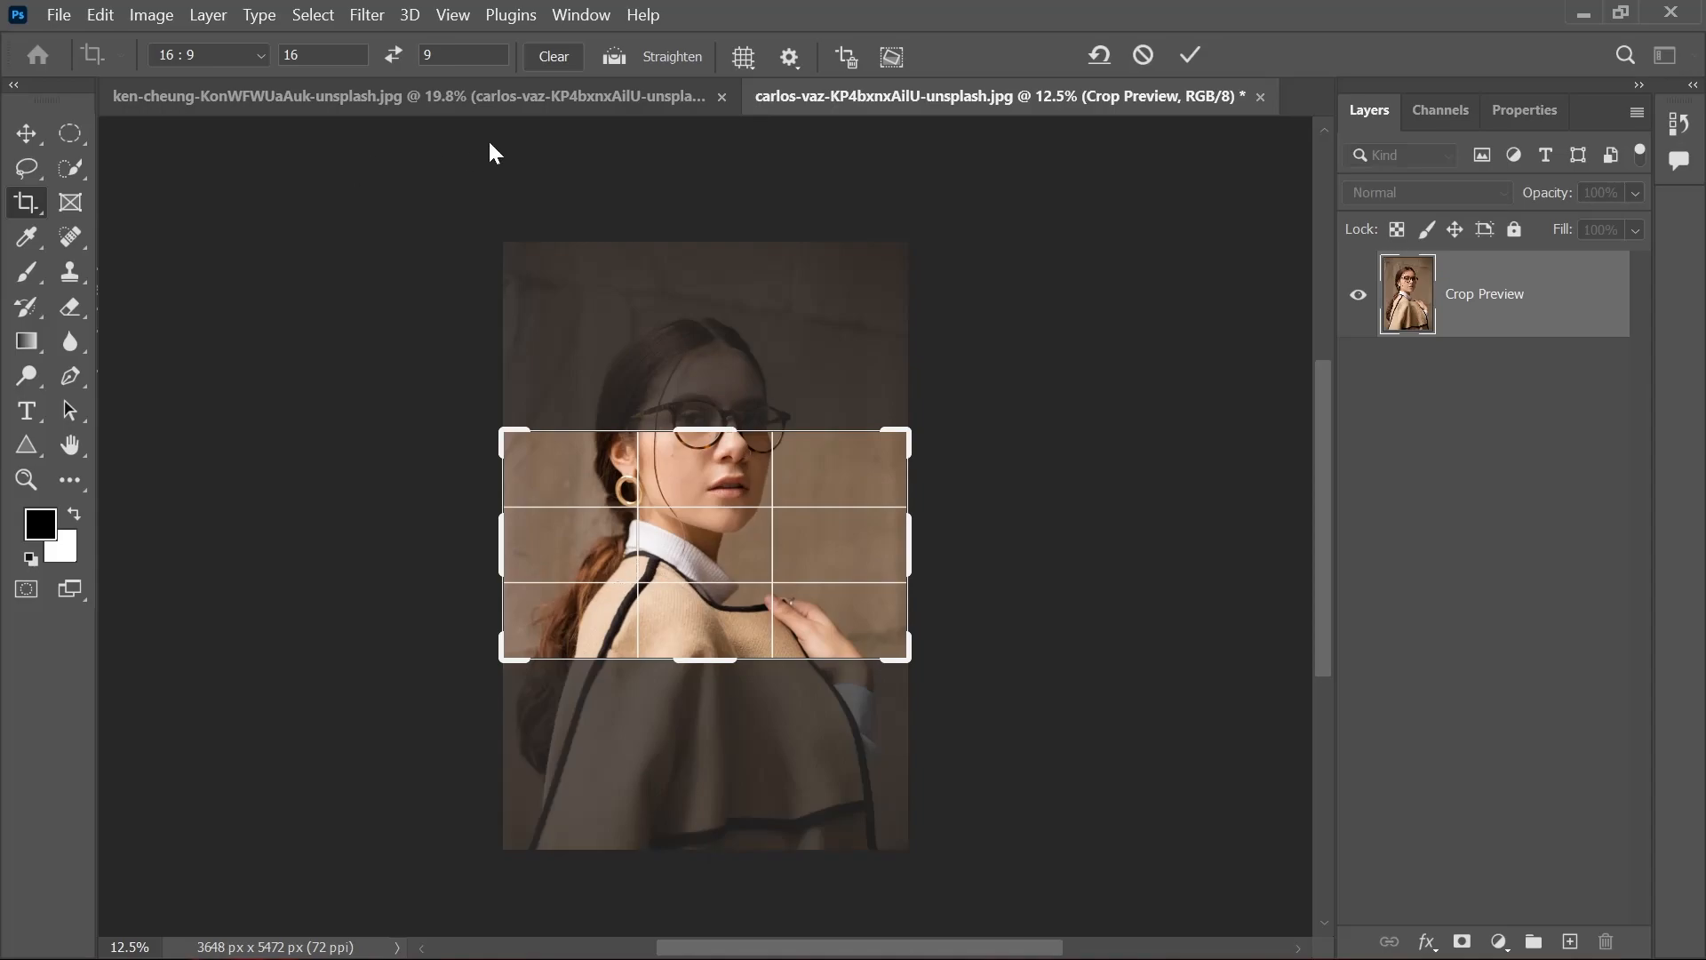
{"action": "left_click", "coordinate": [578, 61]}
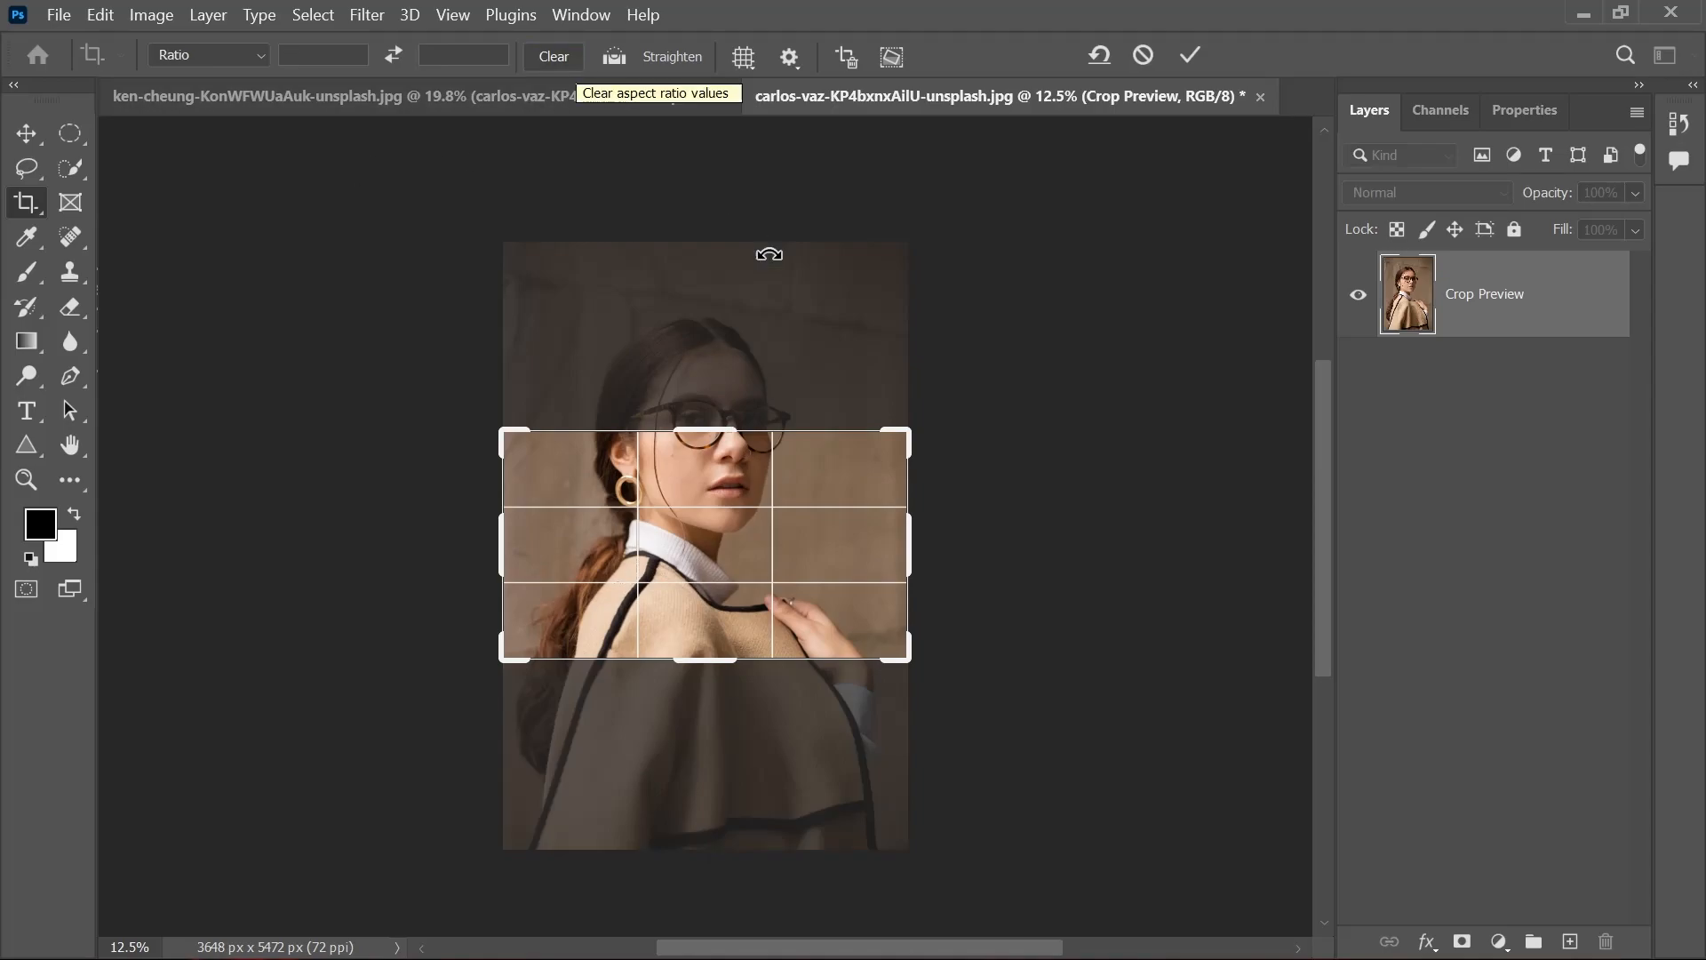
Step: Crop the portrait freely at its upper and lower edges to about 3648 × 4530 px, keeping the full width
{"action": "left_click_drag", "start_coordinate": [716, 432], "coordinate": [720, 362]}
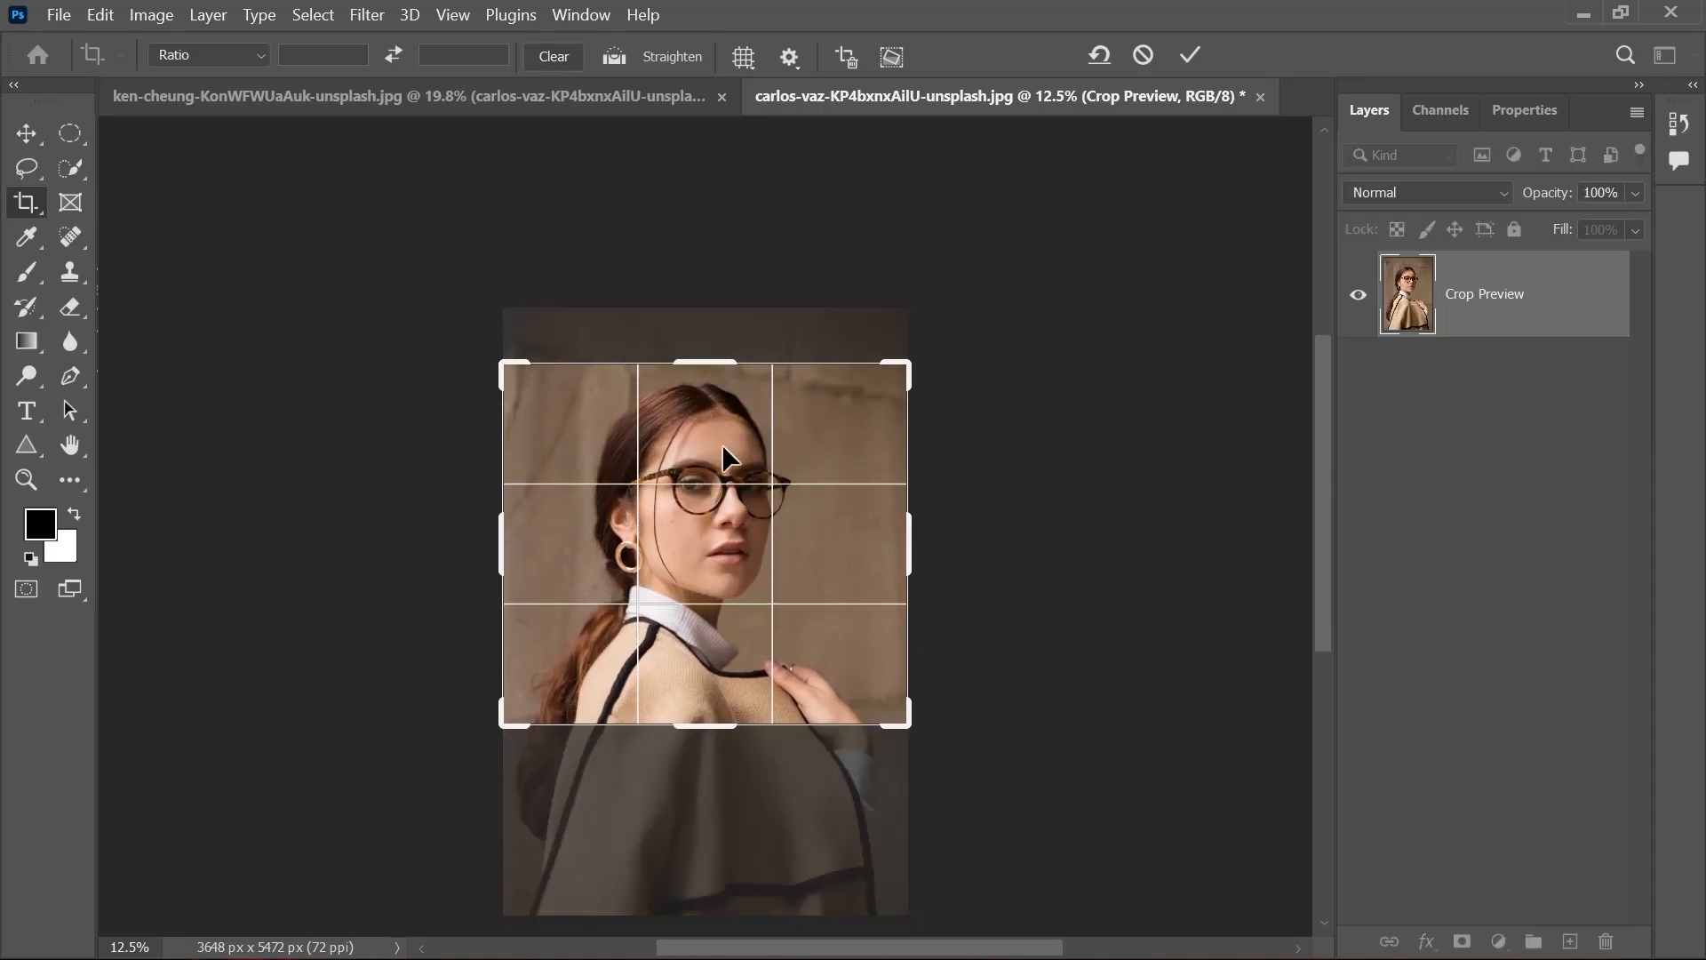
{"action": "left_click_drag", "start_coordinate": [712, 728], "coordinate": [736, 822]}
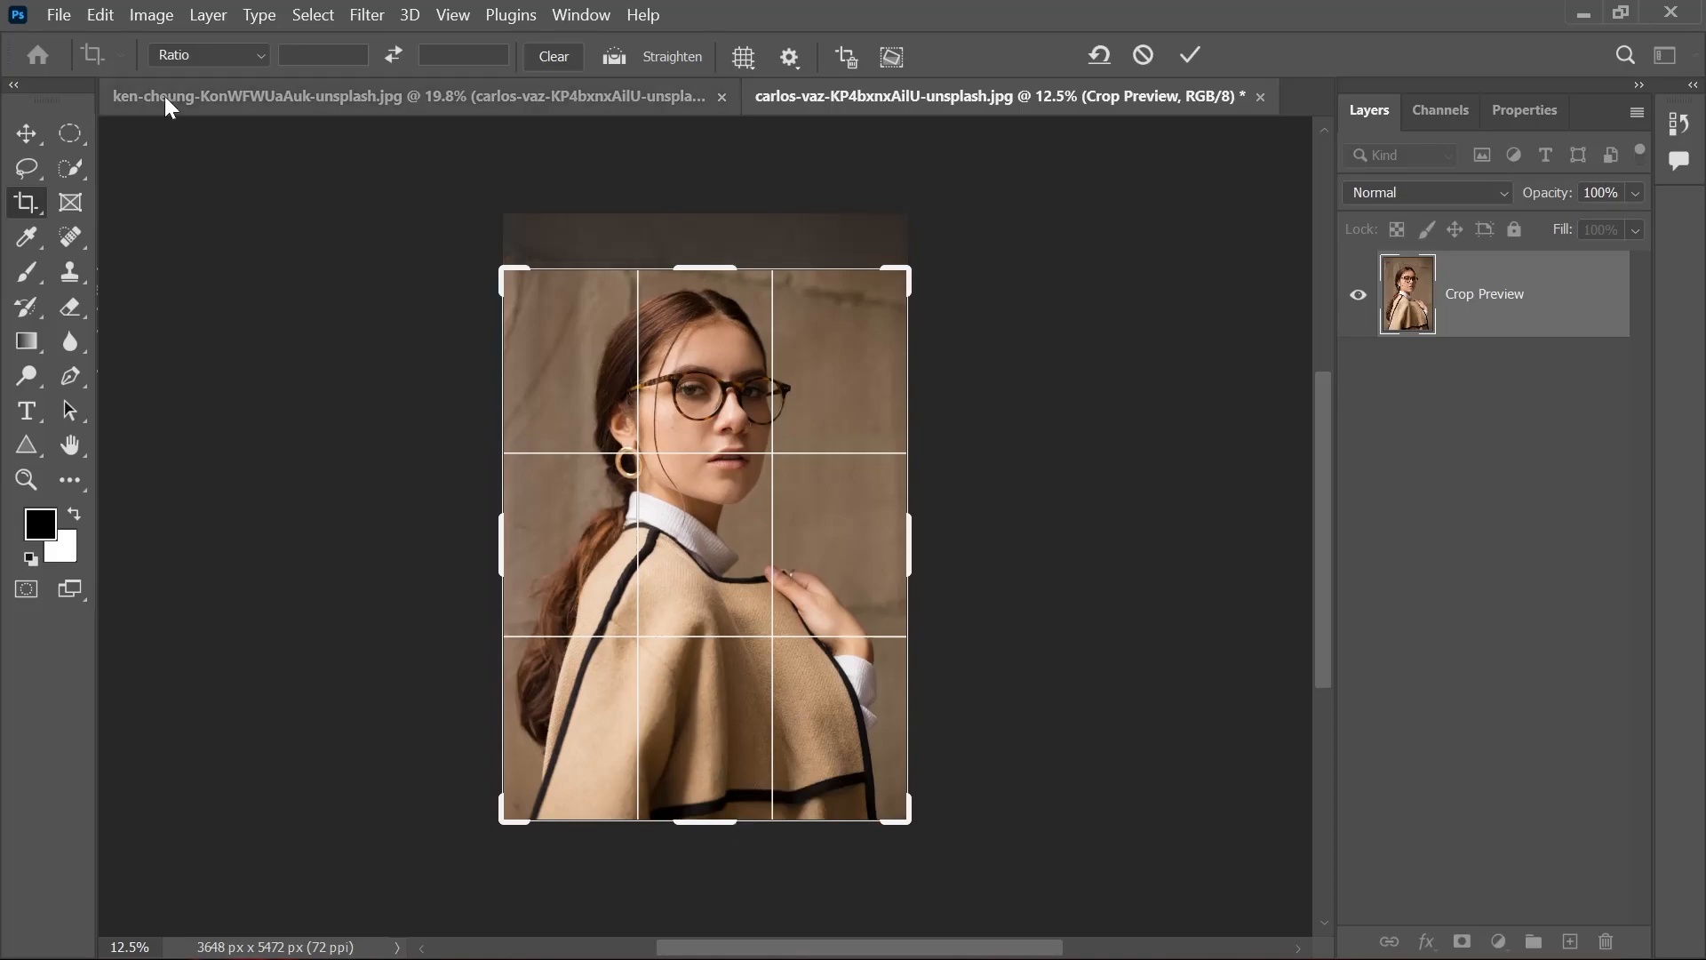
{"action": "left_click", "coordinate": [209, 55]}
{"action": "left_click", "coordinate": [290, 80]}
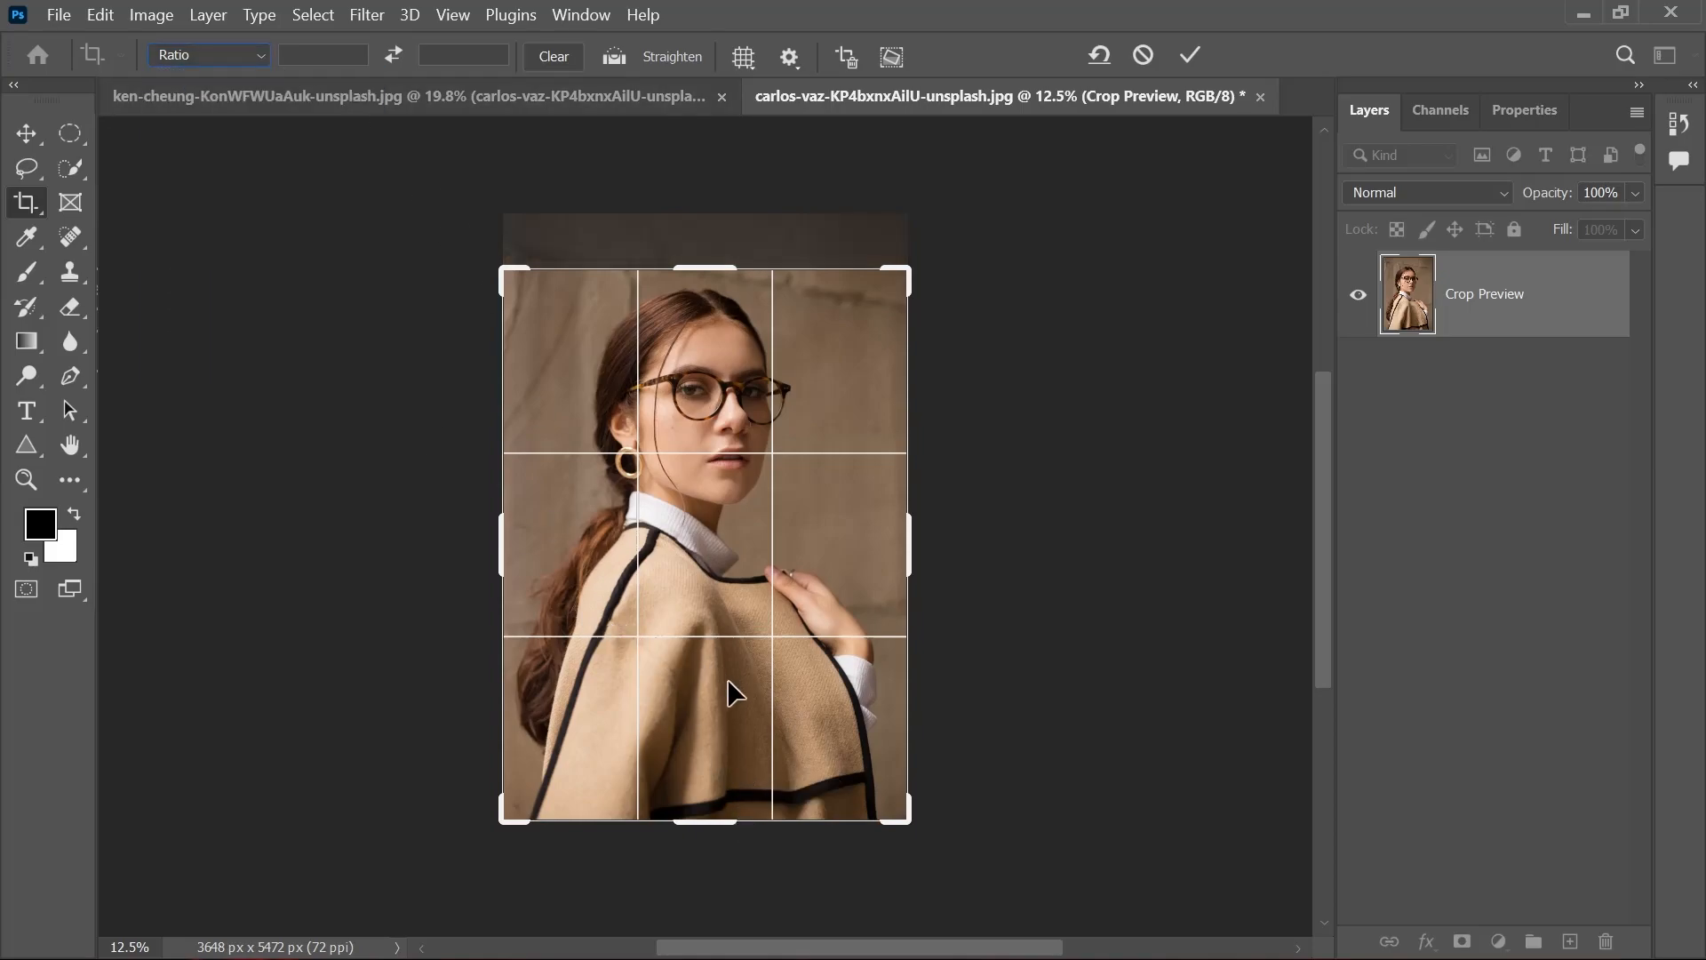
{"action": "left_click_drag", "start_coordinate": [719, 831], "coordinate": [734, 806]}
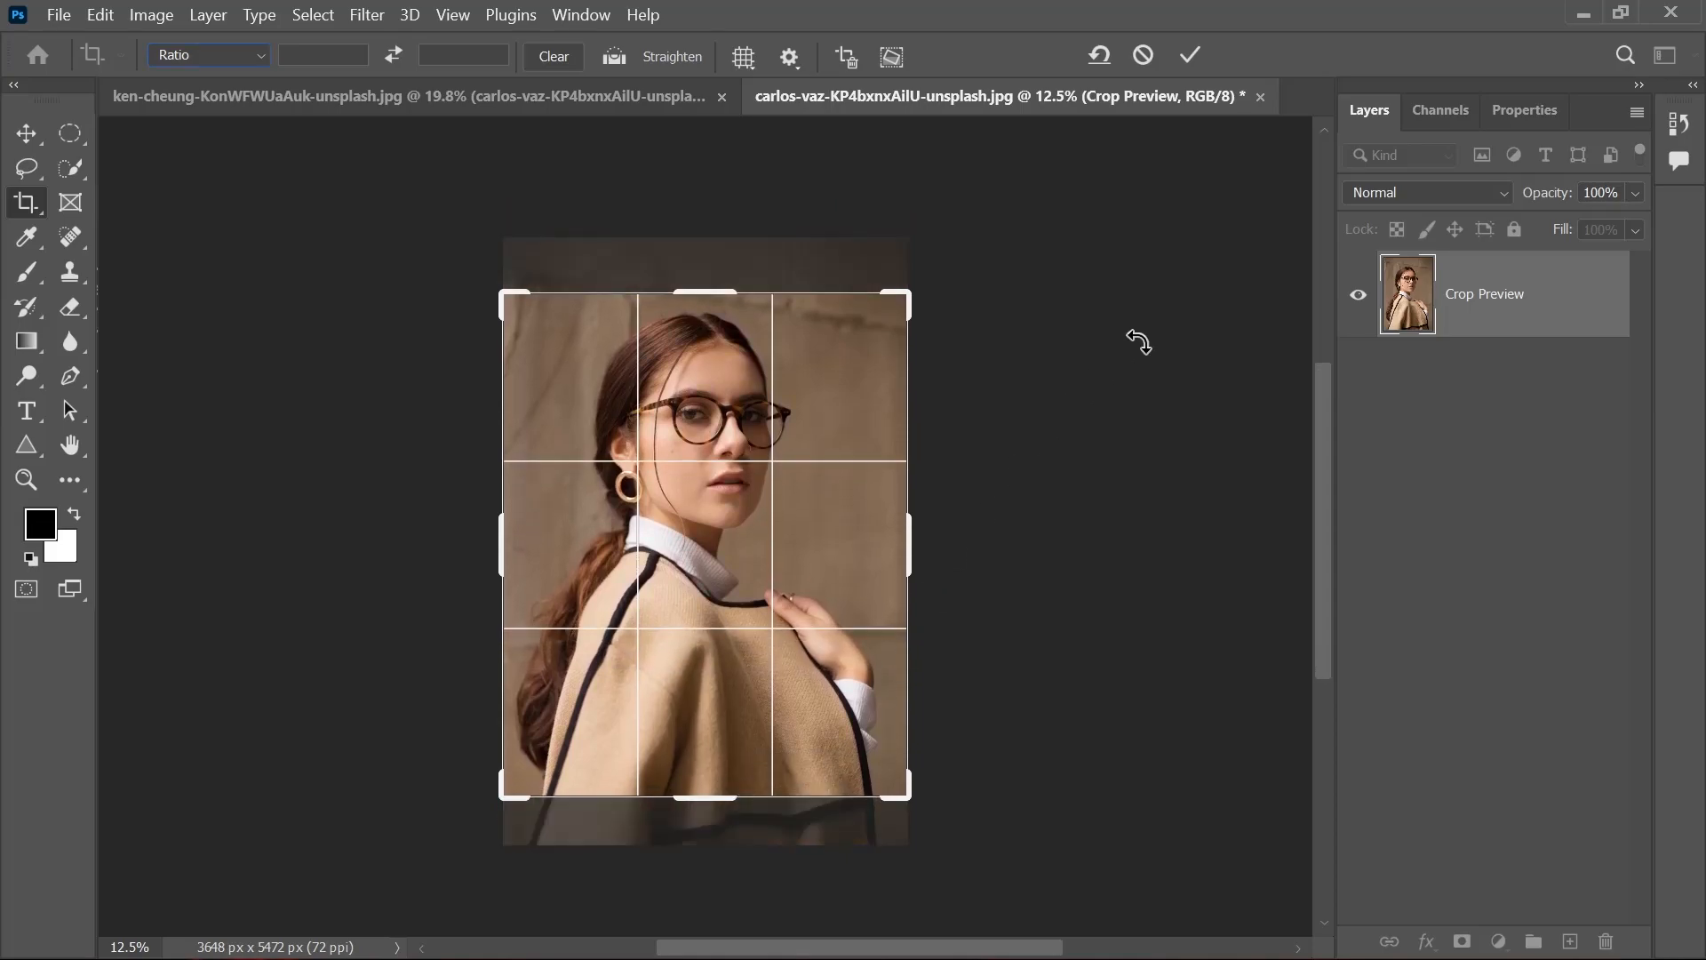
{"action": "left_click", "coordinate": [1183, 57]}
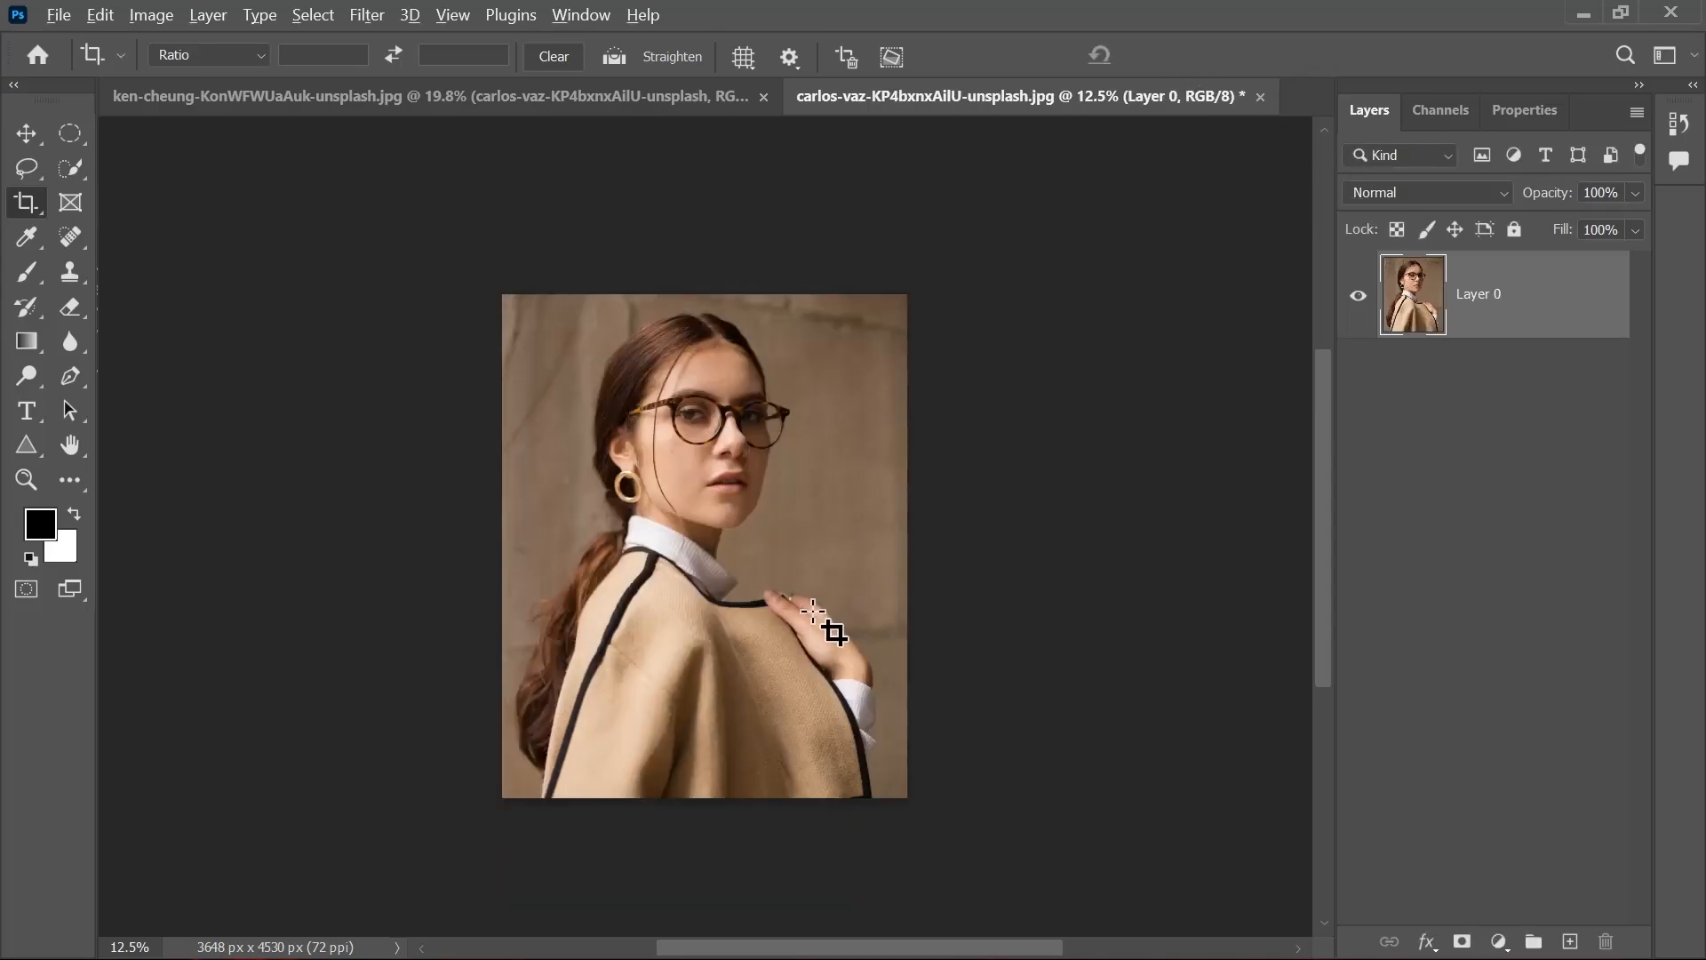
{"action": "scroll", "coordinate": [805, 606], "scroll_direction": "up", "scroll_amount": 4}
{"action": "scroll", "coordinate": [804, 606], "scroll_direction": "down", "scroll_amount": 2}
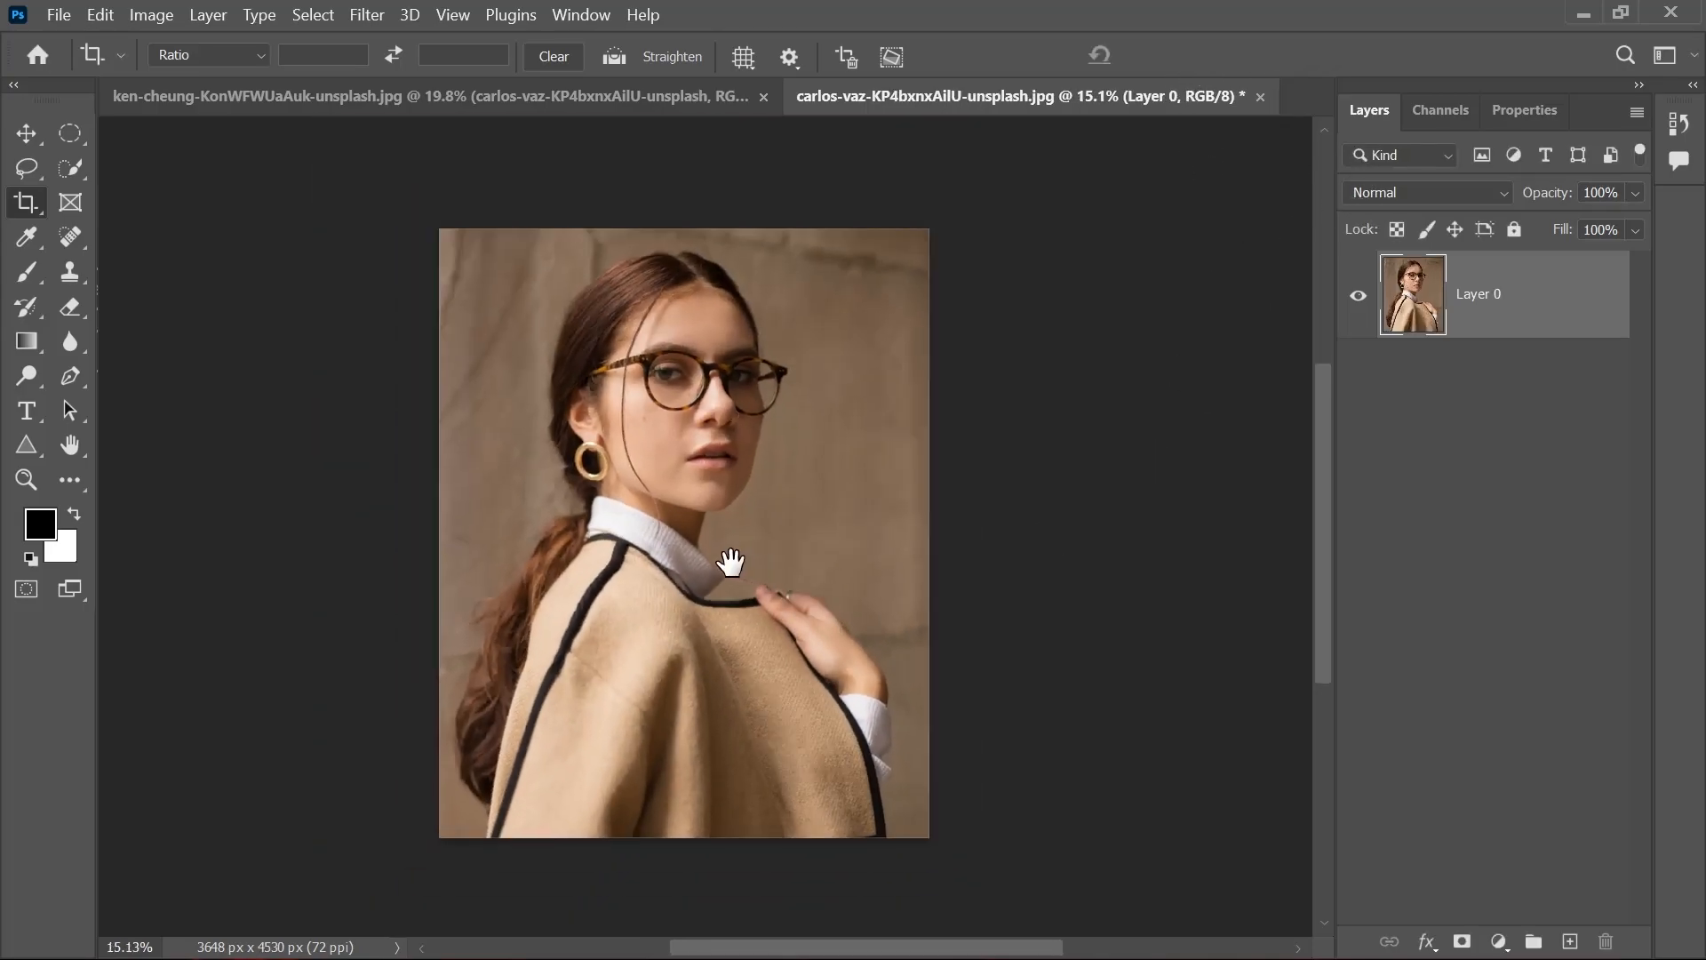
{"action": "left_click_drag", "start_coordinate": [724, 564], "coordinate": [801, 545]}
{"action": "scroll", "coordinate": [869, 508], "scroll_direction": "up", "scroll_amount": 2}
{"action": "scroll", "coordinate": [870, 508], "scroll_direction": "up", "scroll_amount": 1}
{"action": "scroll", "coordinate": [870, 507], "scroll_direction": "down", "scroll_amount": 1}
{"action": "left_click_drag", "start_coordinate": [761, 460], "coordinate": [761, 449]}
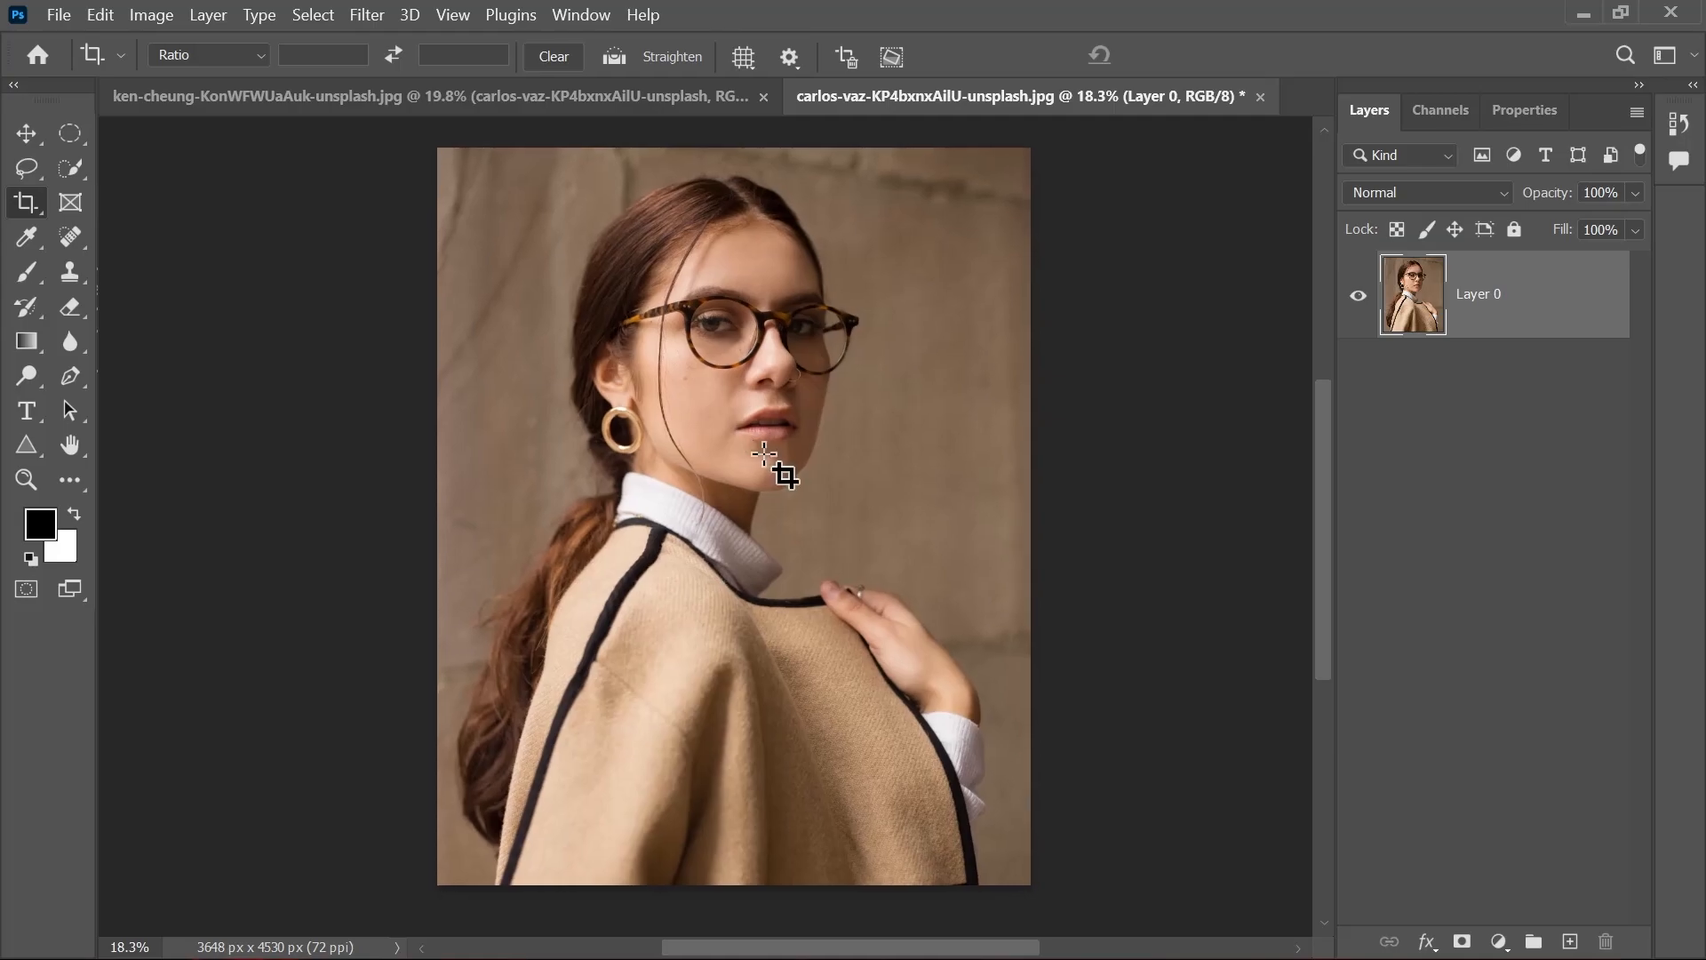